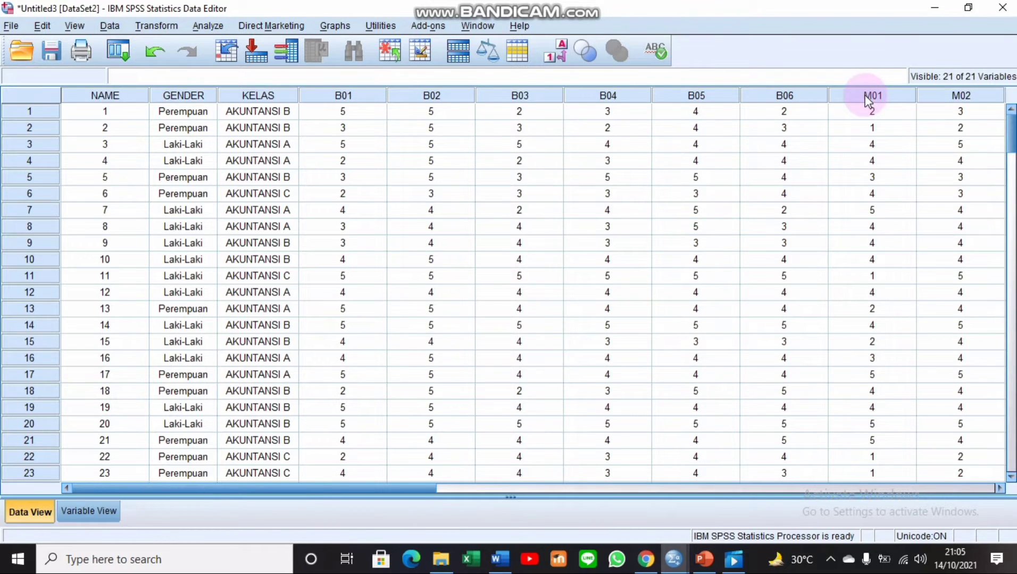
Review the questionnaire data columns, the variable definitions and the value labels of variable B01
{"action": "left_click_drag", "start_coordinate": [402, 487], "coordinate": [583, 483]}
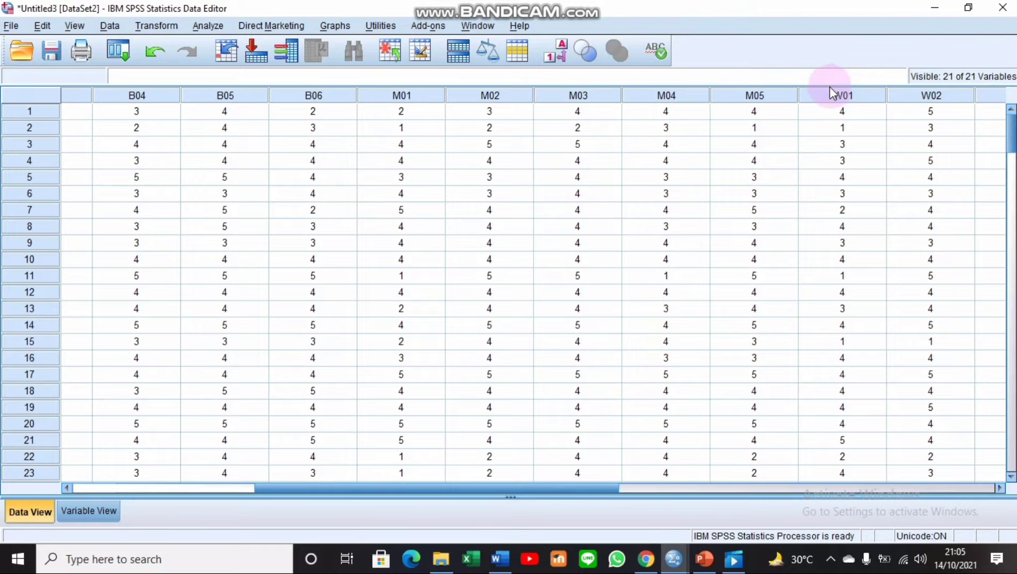
{"action": "left_click_drag", "start_coordinate": [434, 484], "coordinate": [277, 489]}
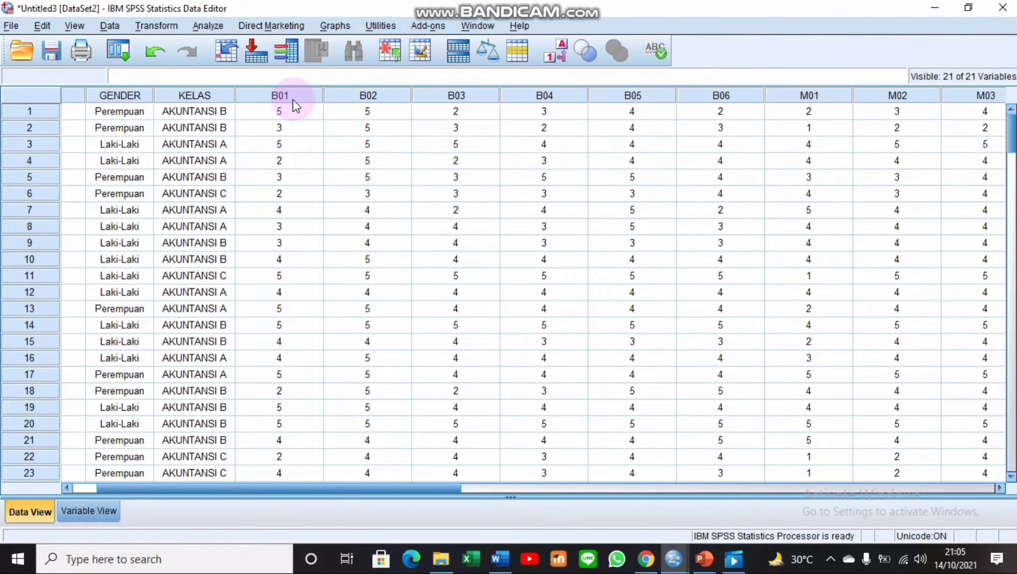
{"action": "left_click", "coordinate": [101, 515]}
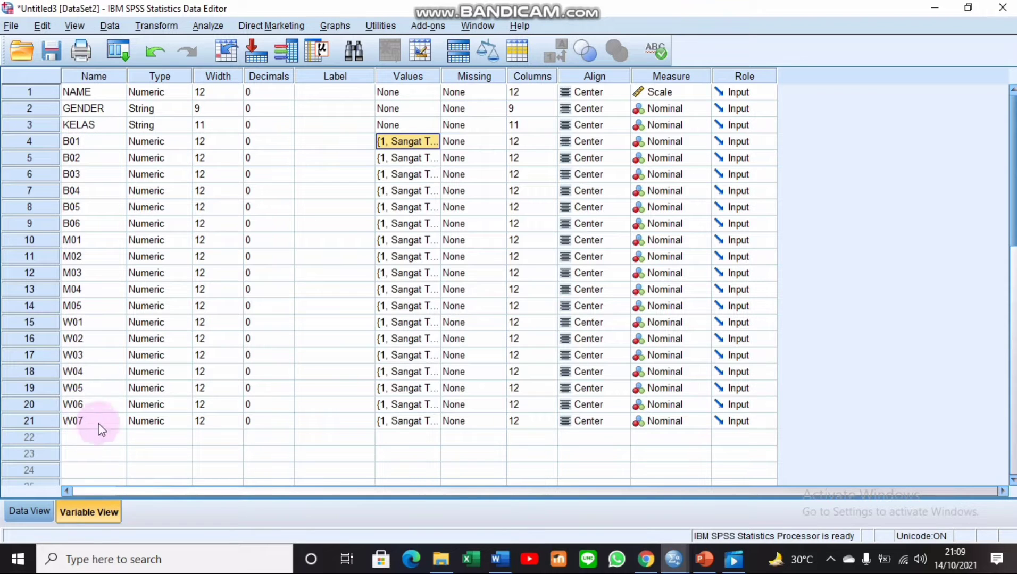
{"action": "left_click", "coordinate": [434, 140]}
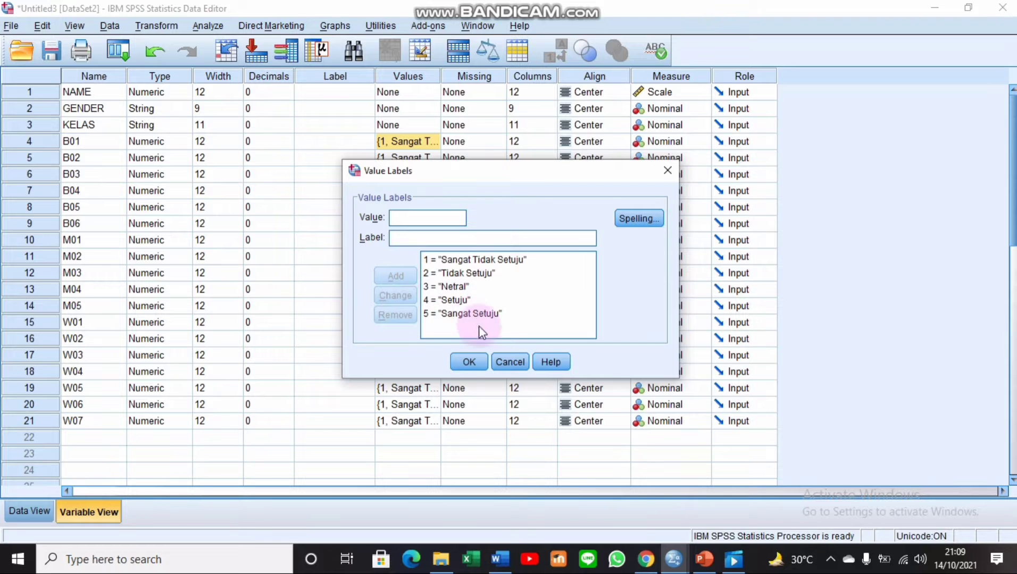
{"action": "left_click", "coordinate": [665, 170]}
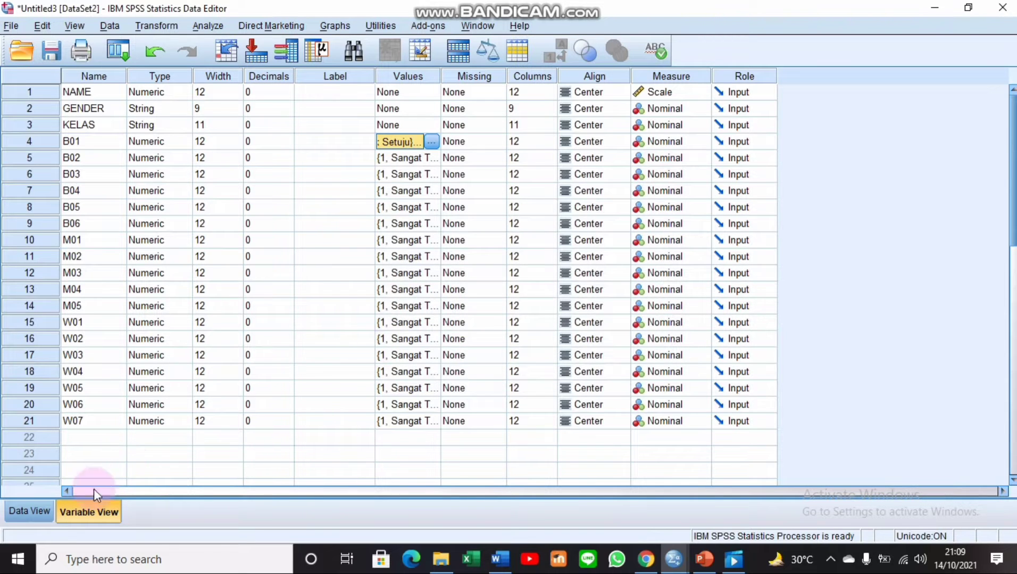
{"action": "left_click", "coordinate": [30, 512]}
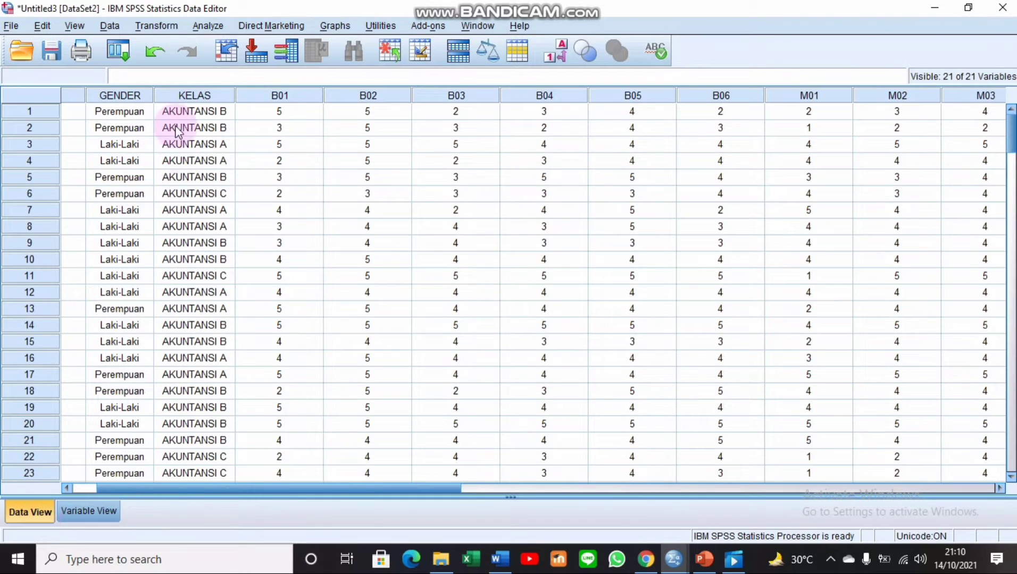
Set up a Frequencies analysis with all questionnaire items from B01 through W07 as its variables
{"action": "left_click", "coordinate": [207, 28]}
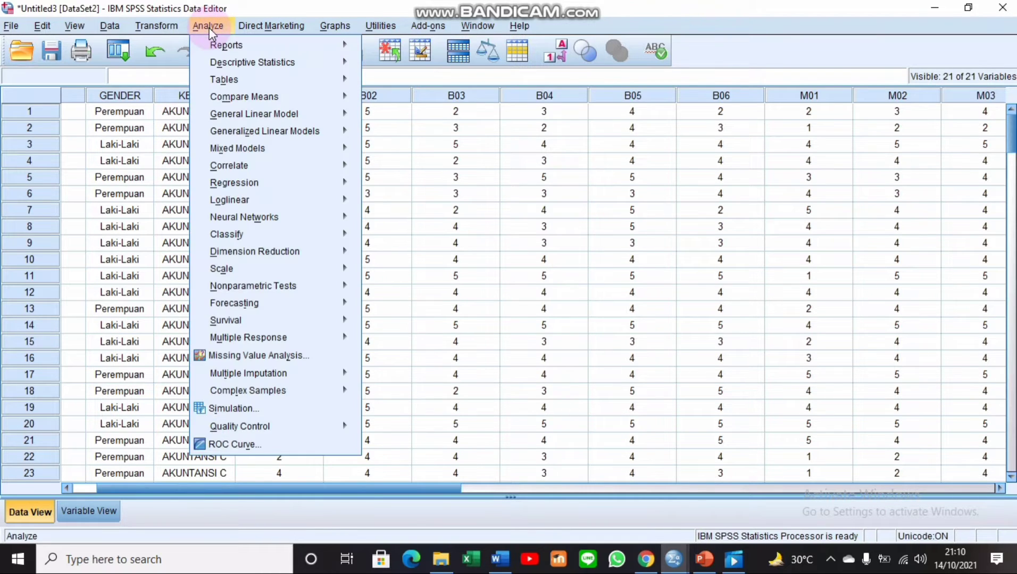
{"action": "mouse_move", "coordinate": [244, 65]}
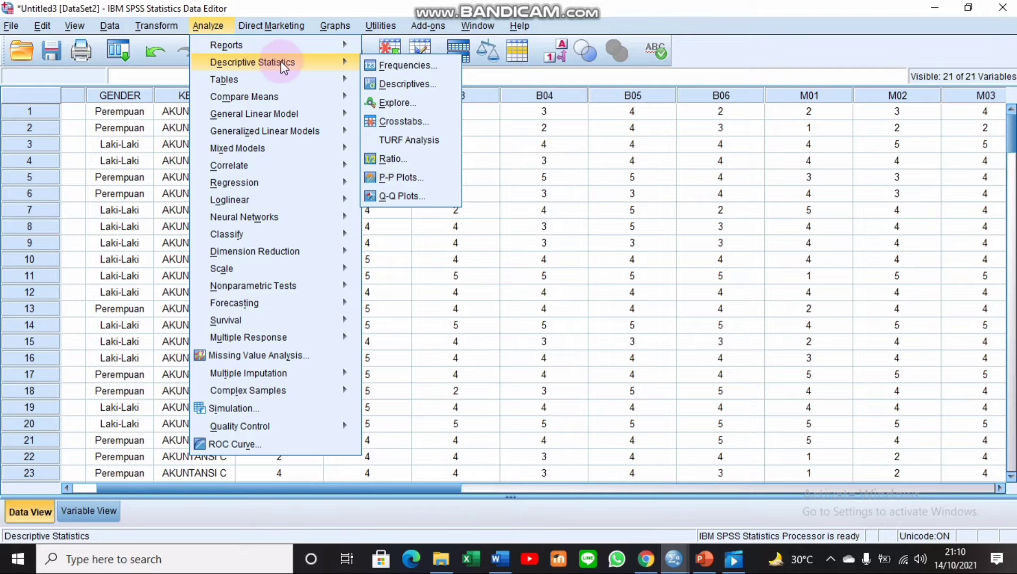
{"action": "left_click", "coordinate": [370, 65]}
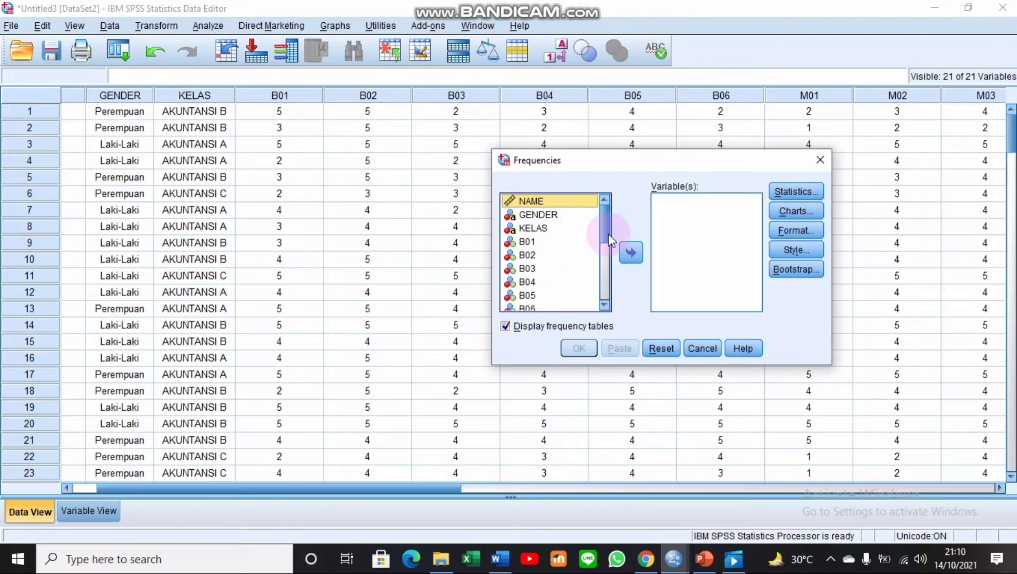
{"action": "scroll", "coordinate": [606, 240], "scroll_direction": "down", "scroll_amount": 2}
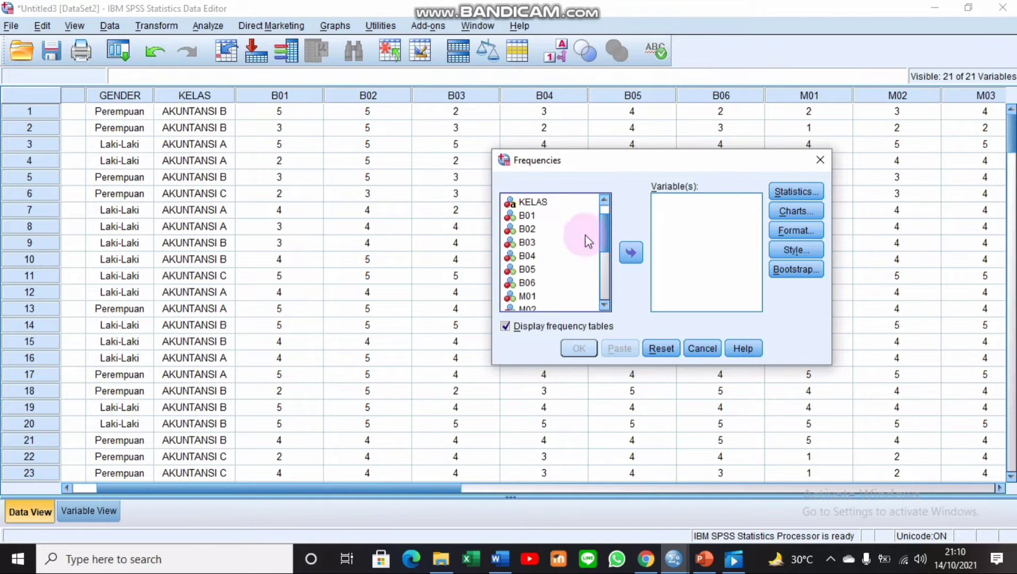
{"action": "left_click", "coordinate": [559, 217]}
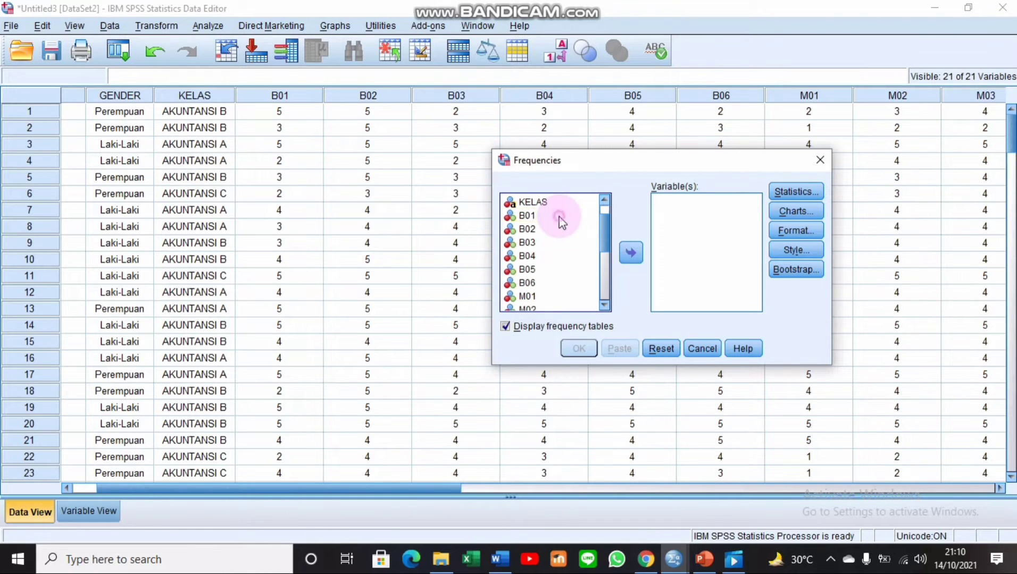
{"action": "left_click", "coordinate": [559, 217]}
{"action": "left_click_drag", "start_coordinate": [603, 260], "coordinate": [701, 216]}
{"action": "left_click", "coordinate": [578, 304], "text": "shift"}
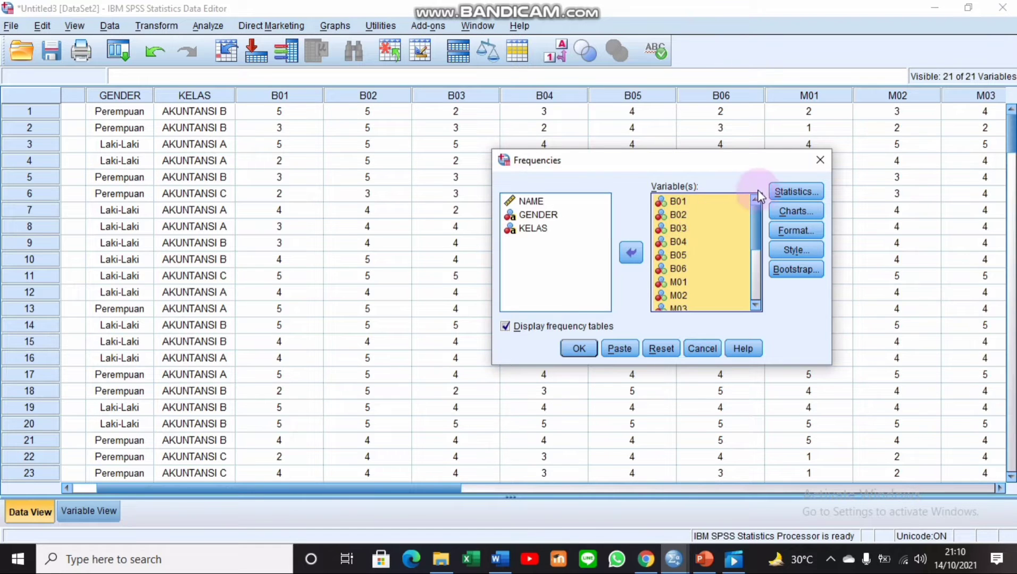
Request quartiles and the 10, 20 and 30 percentiles in the Frequencies statistics
{"action": "left_click", "coordinate": [780, 190]}
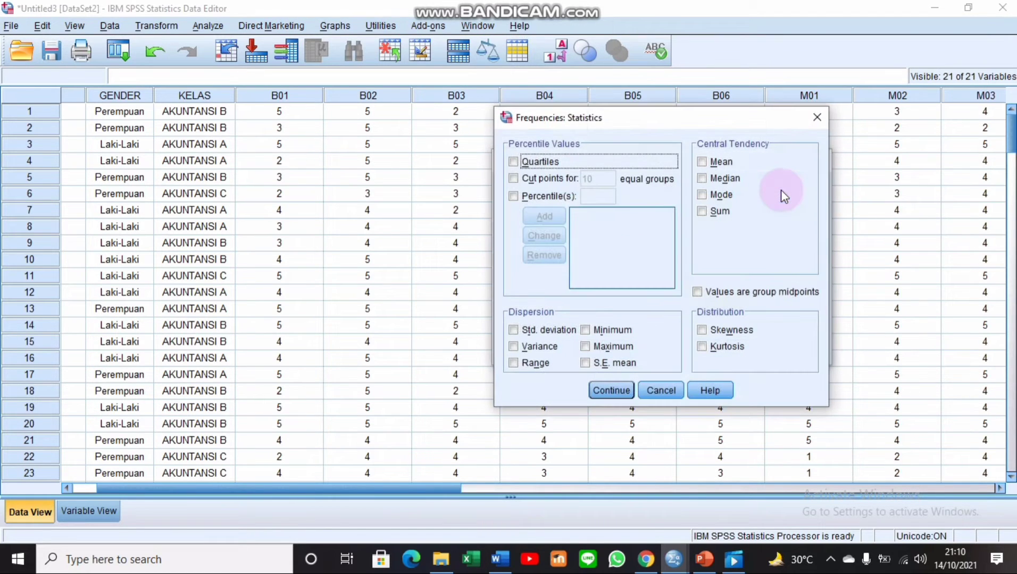
{"action": "left_click", "coordinate": [514, 163]}
{"action": "left_click", "coordinate": [514, 197]}
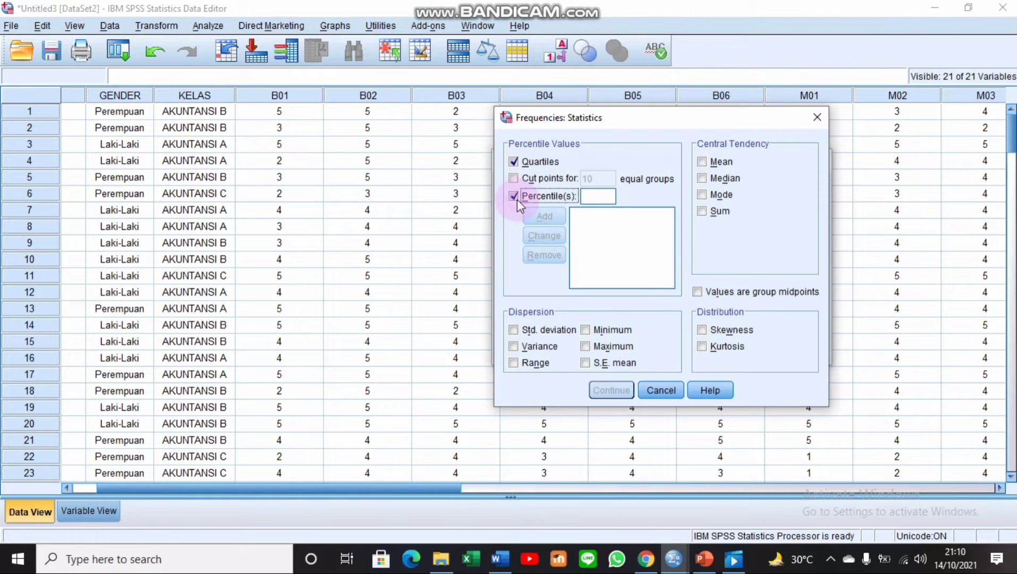
{"action": "left_click", "coordinate": [590, 195]}
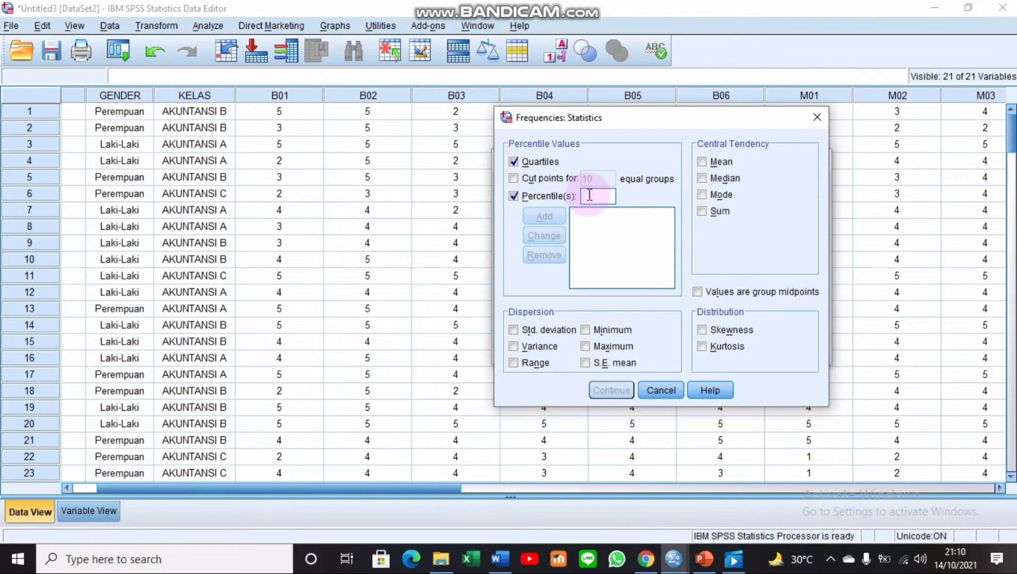
{"action": "type", "text": "10"}
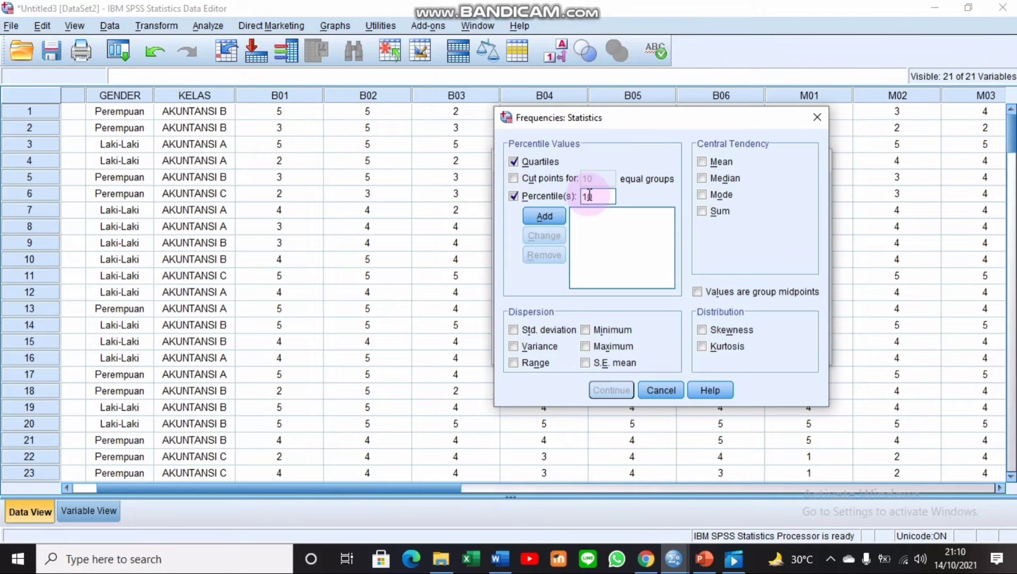
{"action": "left_click", "coordinate": [544, 216]}
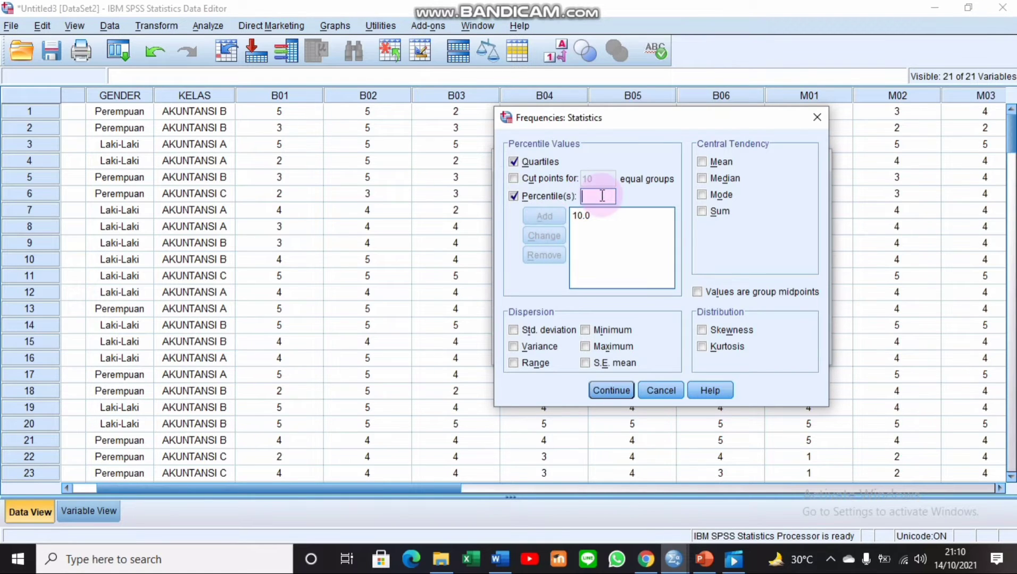
{"action": "type", "text": "20"}
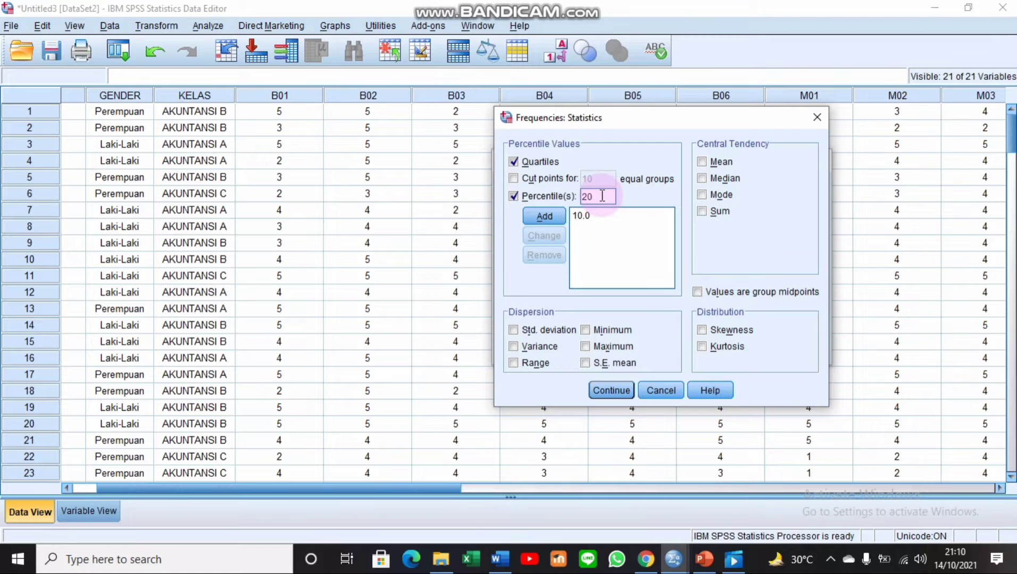
{"action": "left_click", "coordinate": [543, 216]}
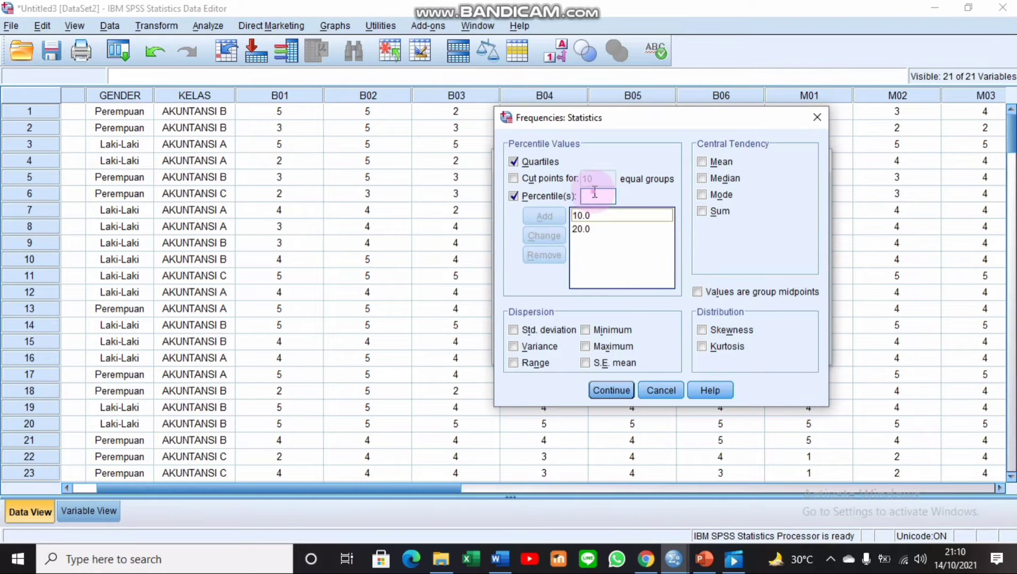
{"action": "type", "text": "30"}
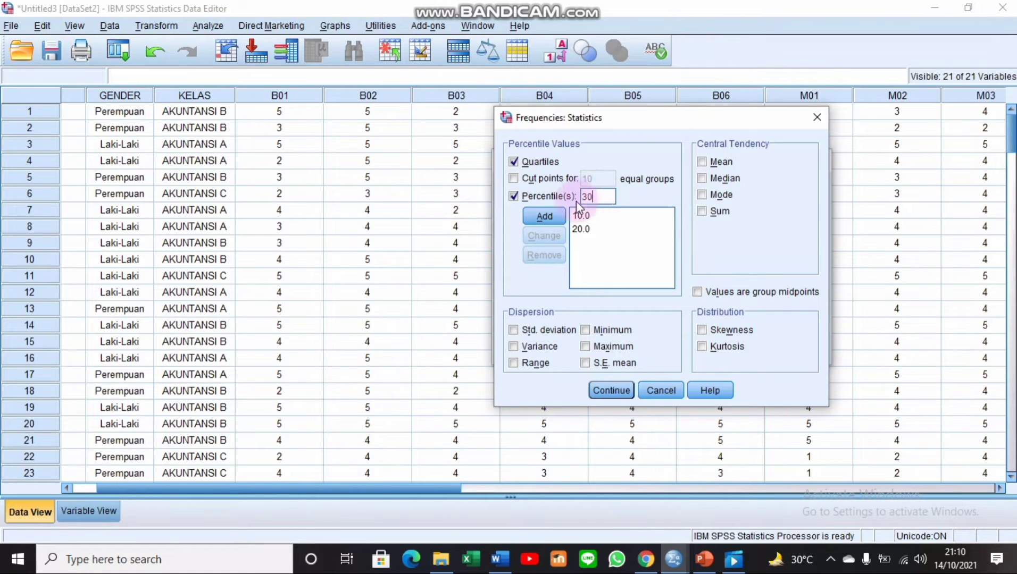
{"action": "left_click", "coordinate": [543, 216]}
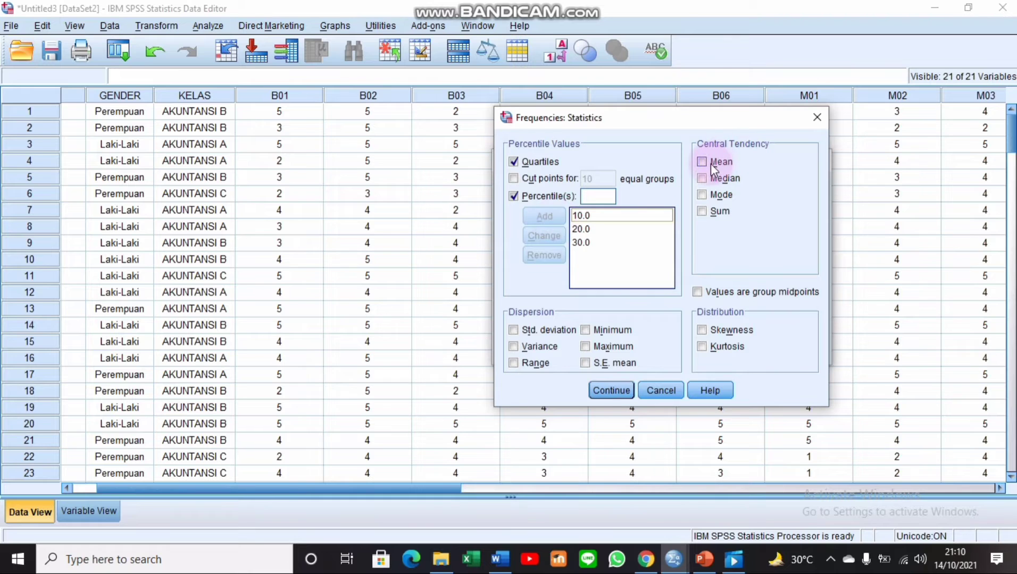
Include the mean, median, mode and sum in the statistics and run the Frequencies analysis
{"action": "left_click", "coordinate": [707, 164]}
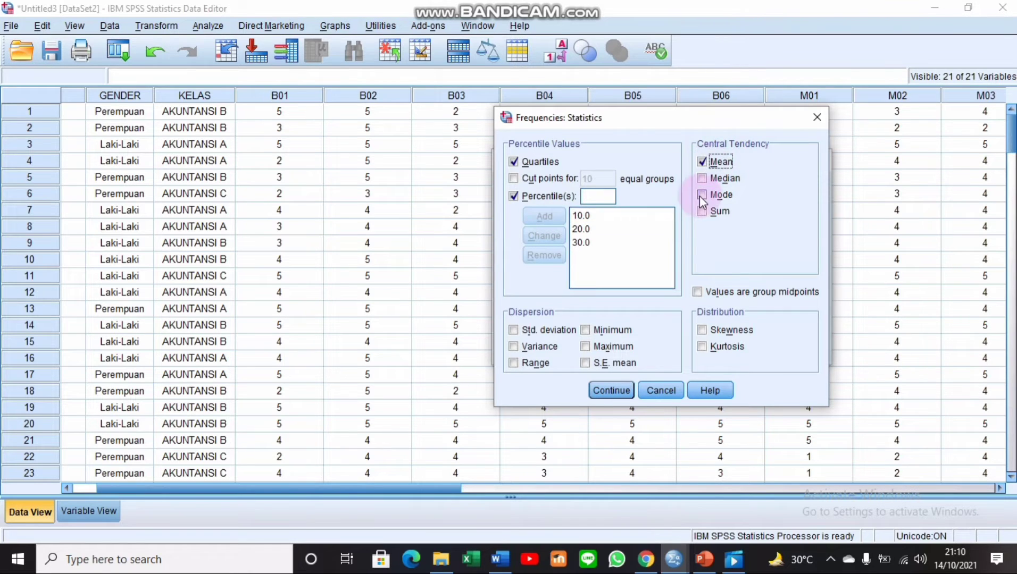
{"action": "left_click", "coordinate": [705, 178]}
{"action": "left_click", "coordinate": [703, 195]}
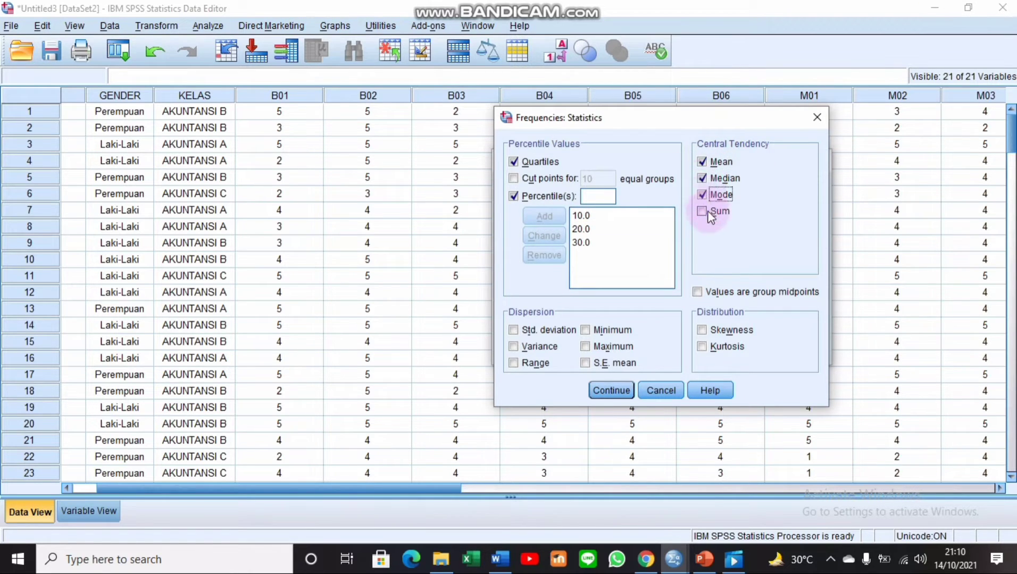
{"action": "left_click", "coordinate": [703, 212]}
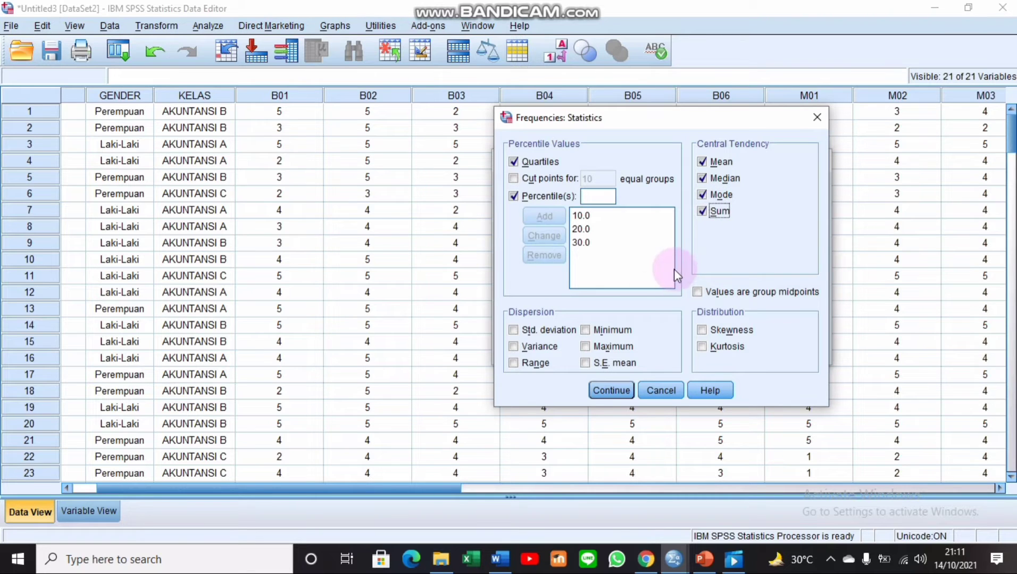
{"action": "left_click", "coordinate": [612, 391]}
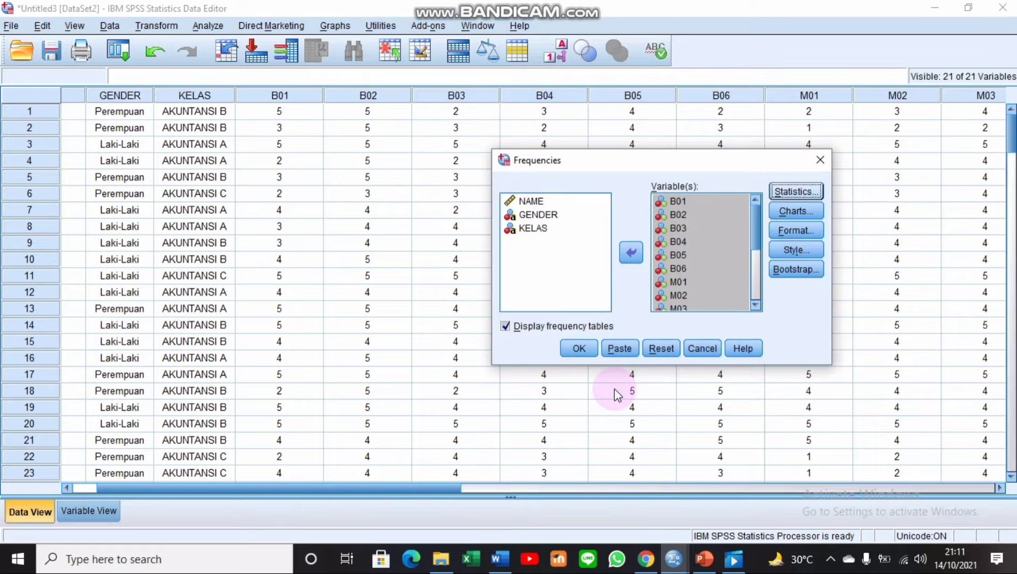
{"action": "left_click", "coordinate": [579, 351]}
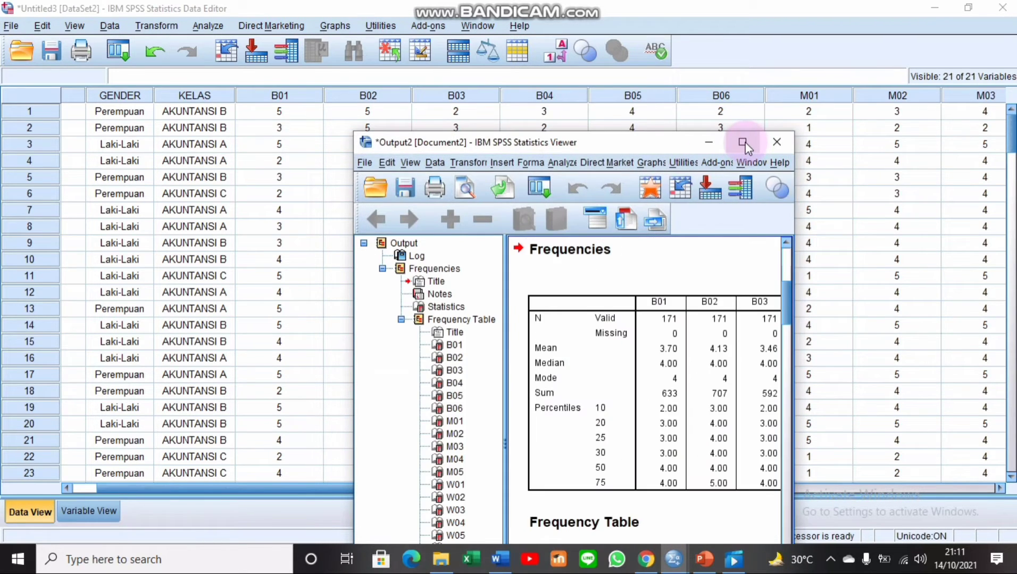
Maximize the output window and examine the Statistics table and the frequency tables of the questionnaire items
{"action": "left_click", "coordinate": [742, 142]}
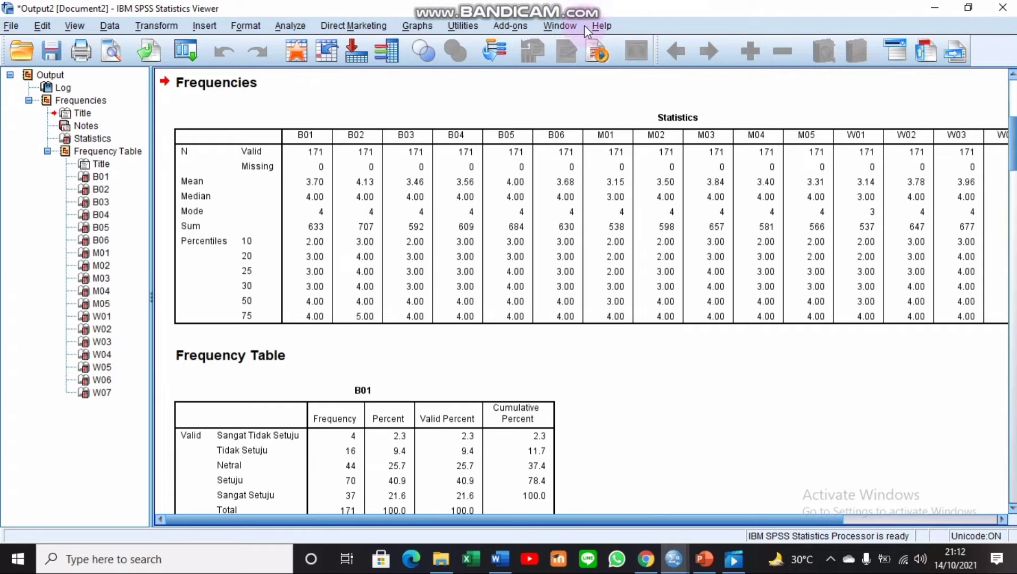
{"action": "left_click", "coordinate": [688, 118]}
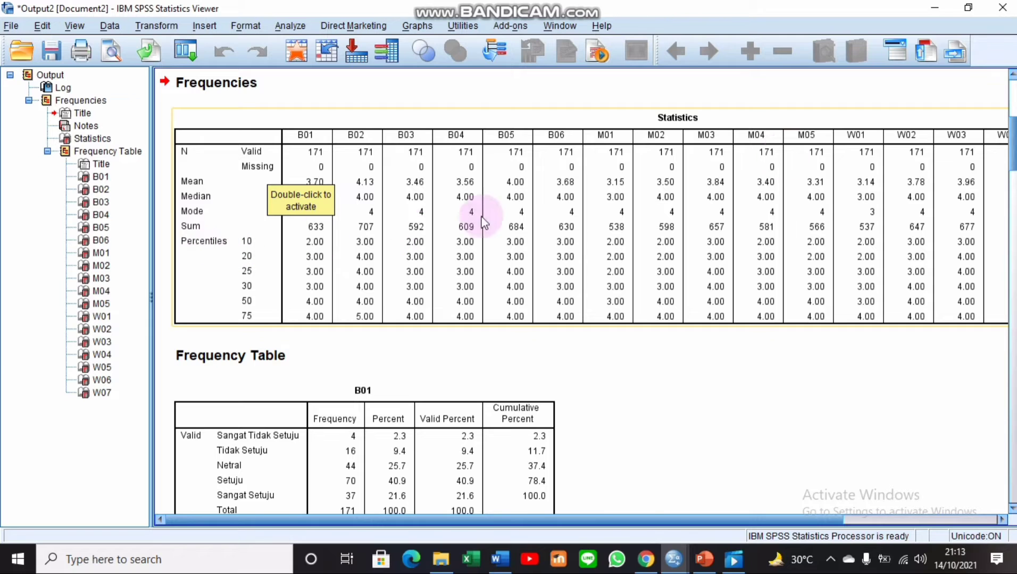
{"action": "scroll", "coordinate": [590, 293], "scroll_direction": "down", "scroll_amount": 5}
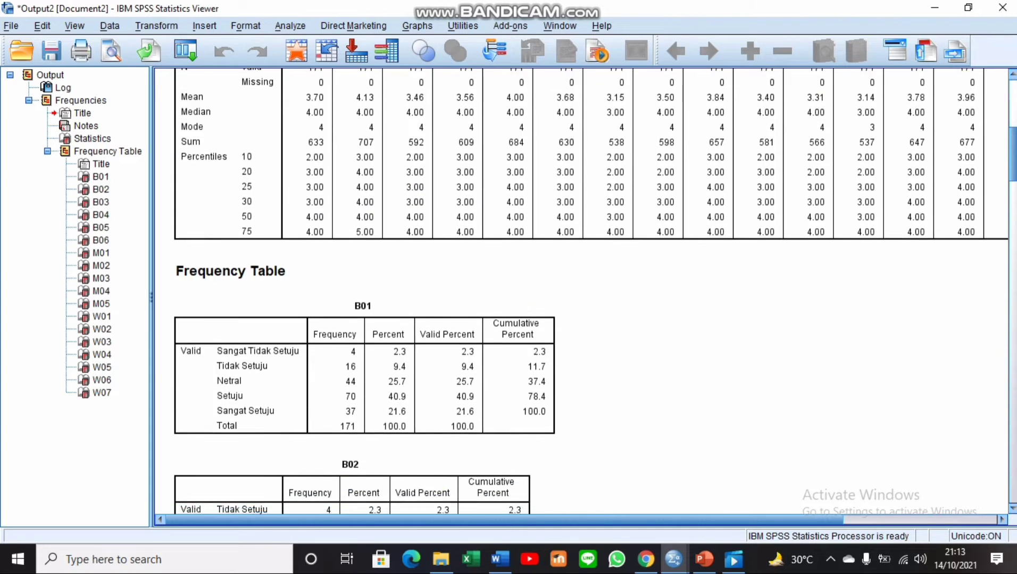
{"action": "scroll", "coordinate": [590, 293], "scroll_direction": "down", "scroll_amount": 5}
{"action": "scroll", "coordinate": [590, 292], "scroll_direction": "up", "scroll_amount": 1}
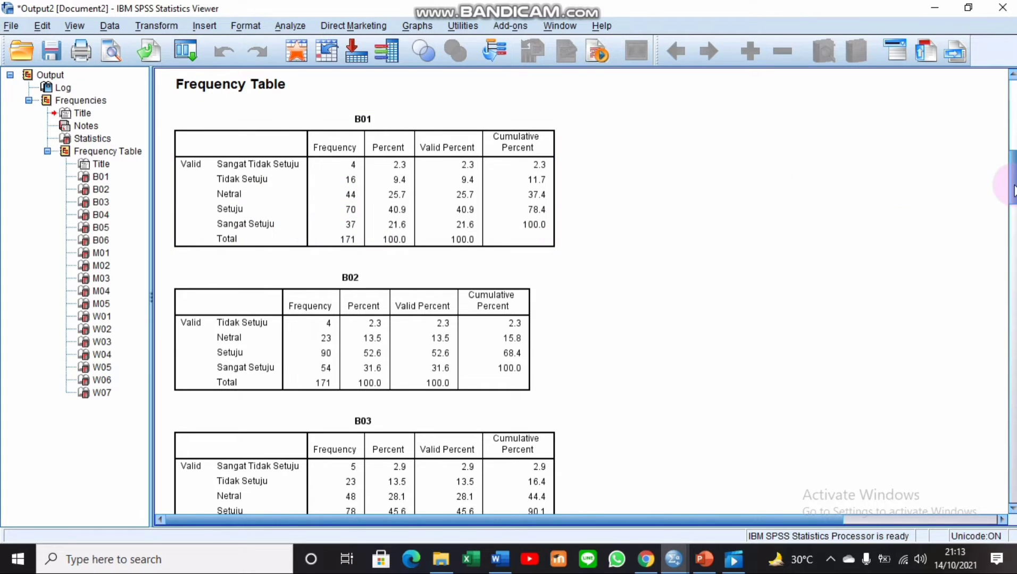
{"action": "left_click_drag", "start_coordinate": [1014, 189], "coordinate": [1013, 165]}
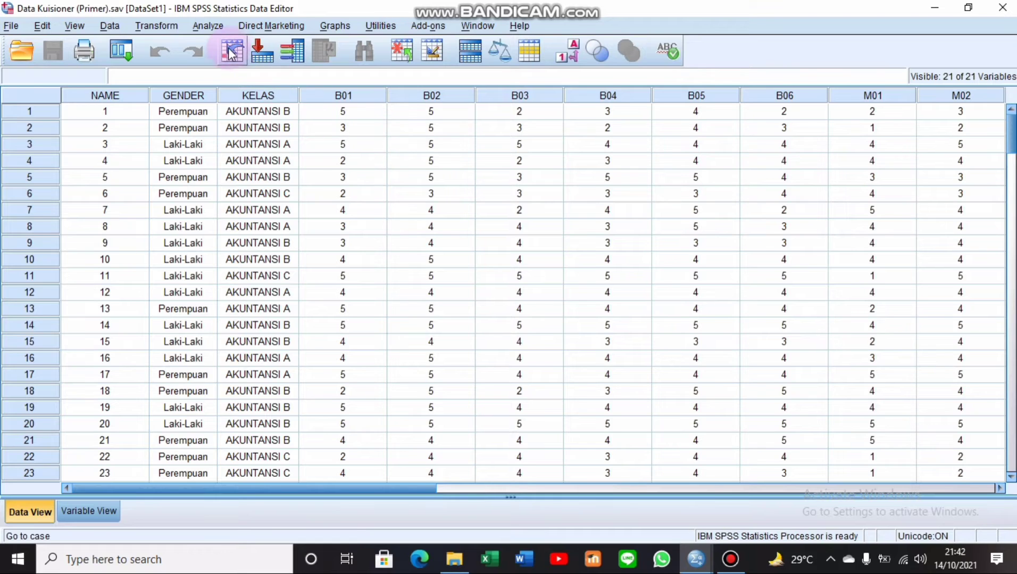
Set up a Reliability Analysis with questionnaire items B01 through B06 as its items
{"action": "left_click", "coordinate": [216, 27]}
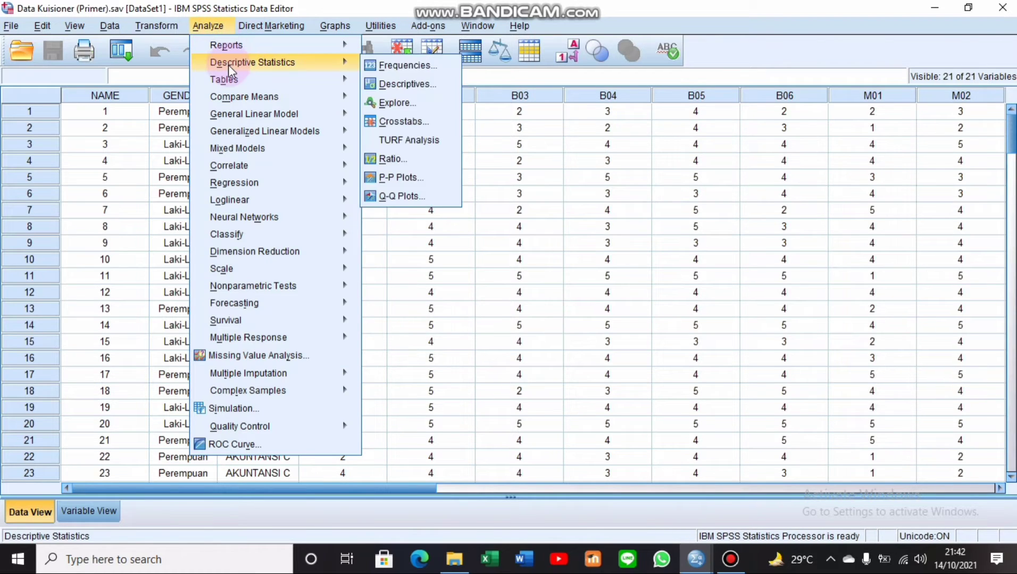
{"action": "mouse_move", "coordinate": [256, 267]}
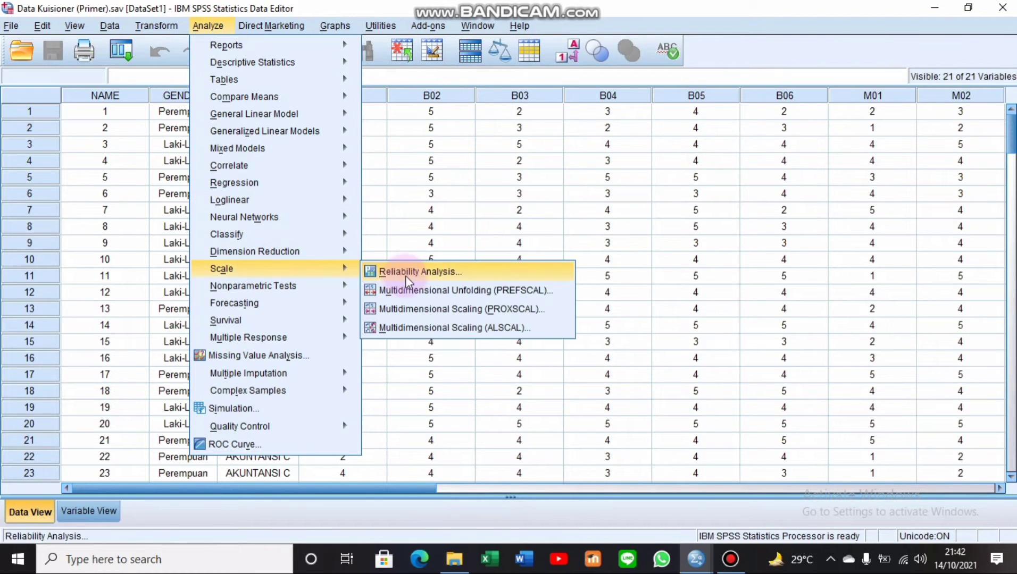
{"action": "left_click", "coordinate": [434, 276]}
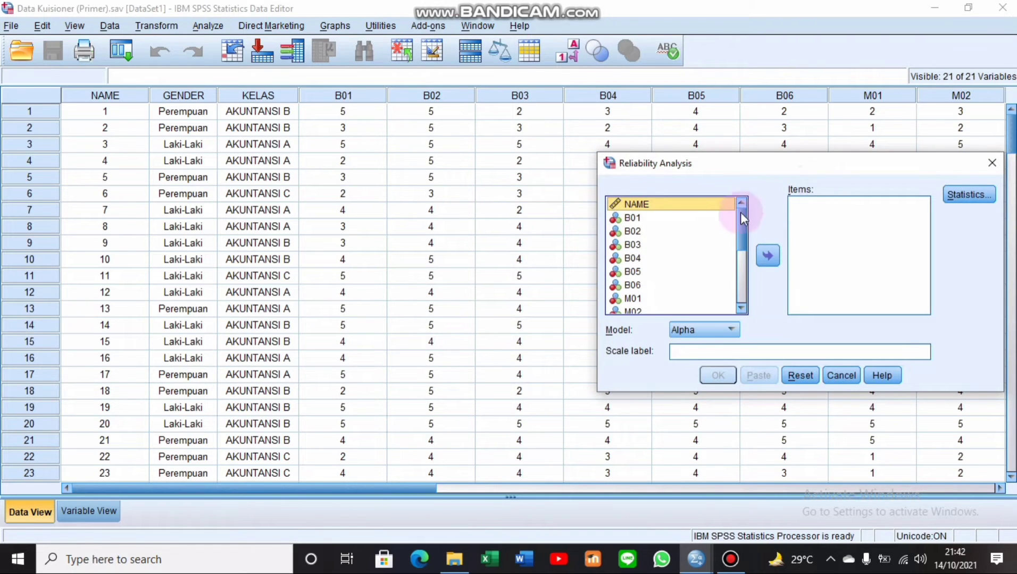
{"action": "left_click", "coordinate": [703, 217]}
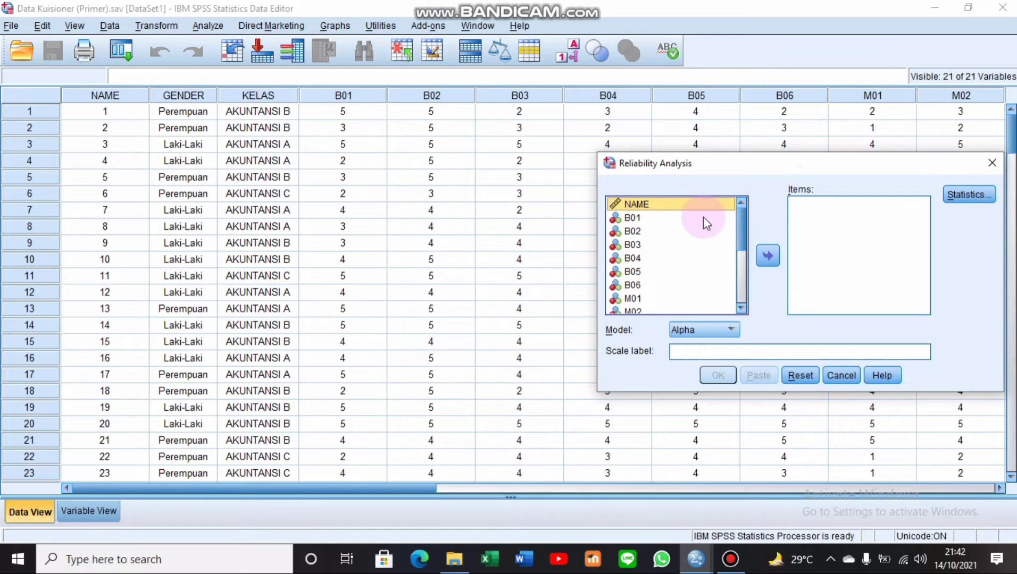
{"action": "left_click", "coordinate": [641, 218]}
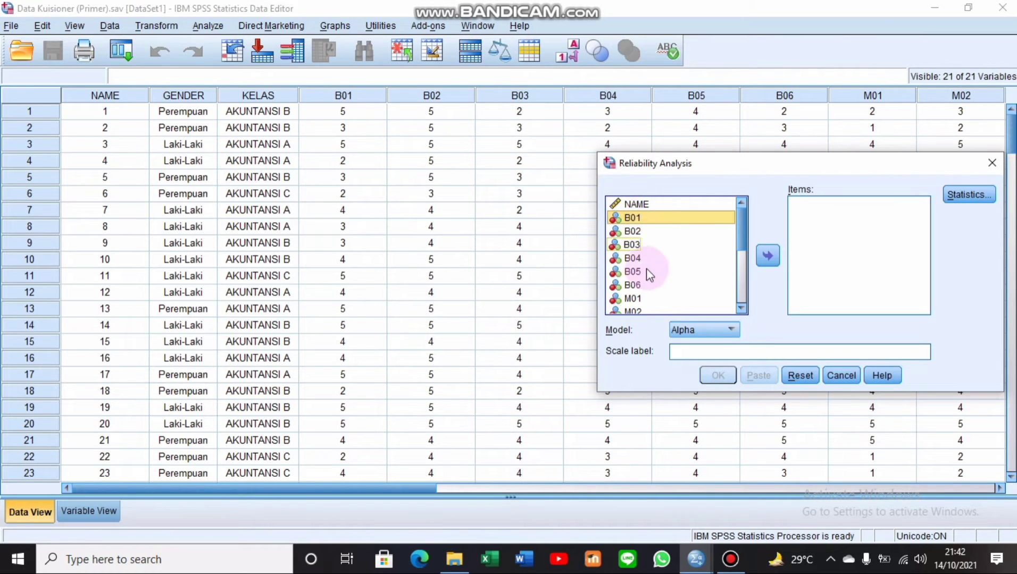
{"action": "left_click", "coordinate": [641, 286], "text": "shift"}
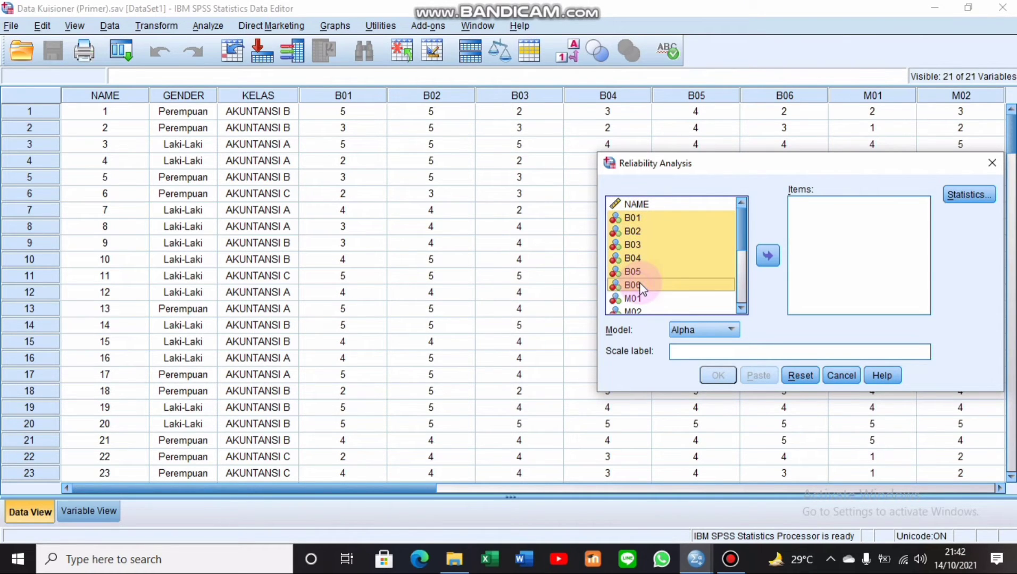
{"action": "left_click", "coordinate": [766, 257]}
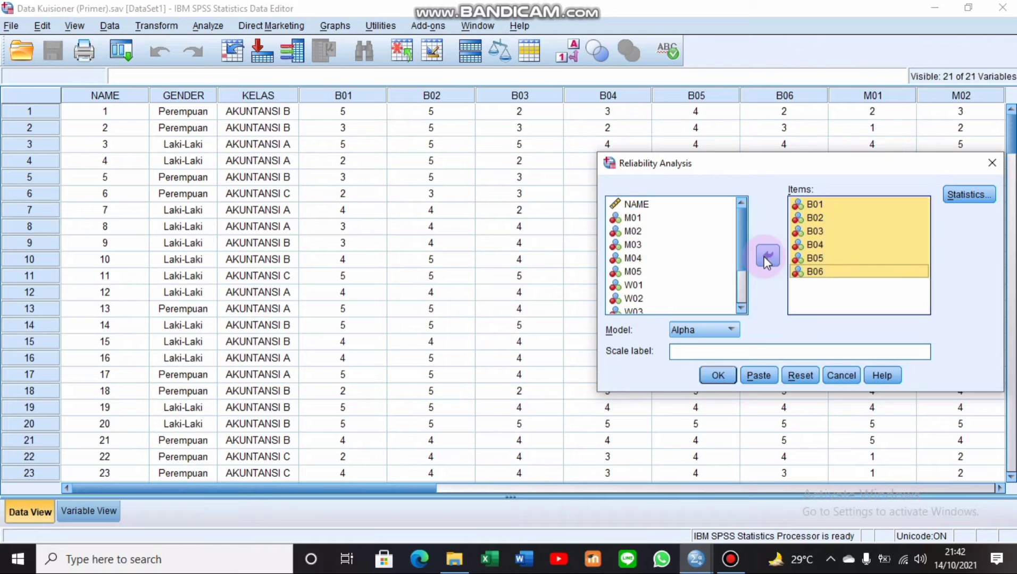
Request the "Scale if item deleted" descriptives and run the reliability analysis for B01 through B06
{"action": "left_click", "coordinate": [969, 195]}
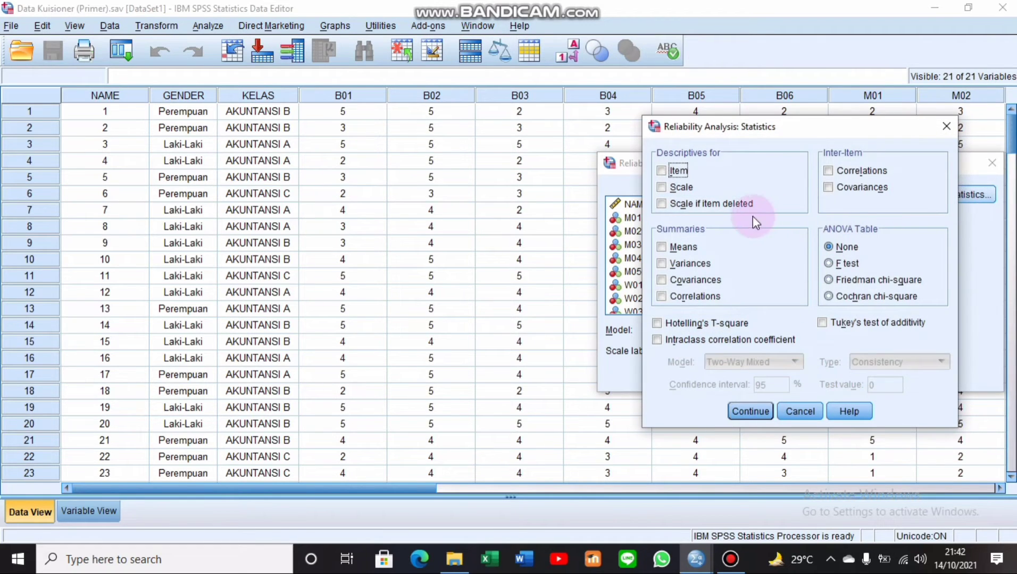
{"action": "left_click", "coordinate": [729, 204]}
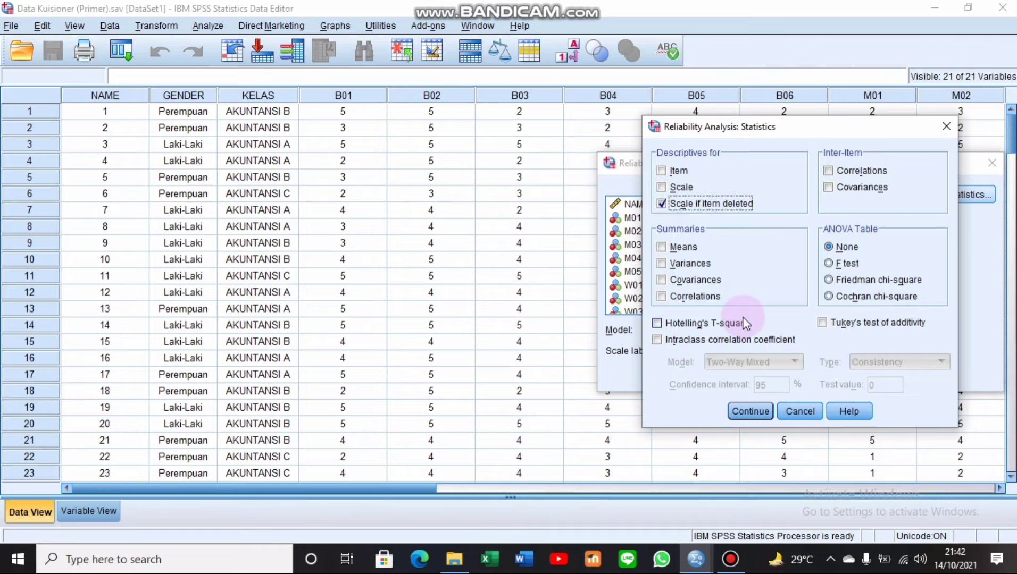
{"action": "left_click", "coordinate": [750, 411]}
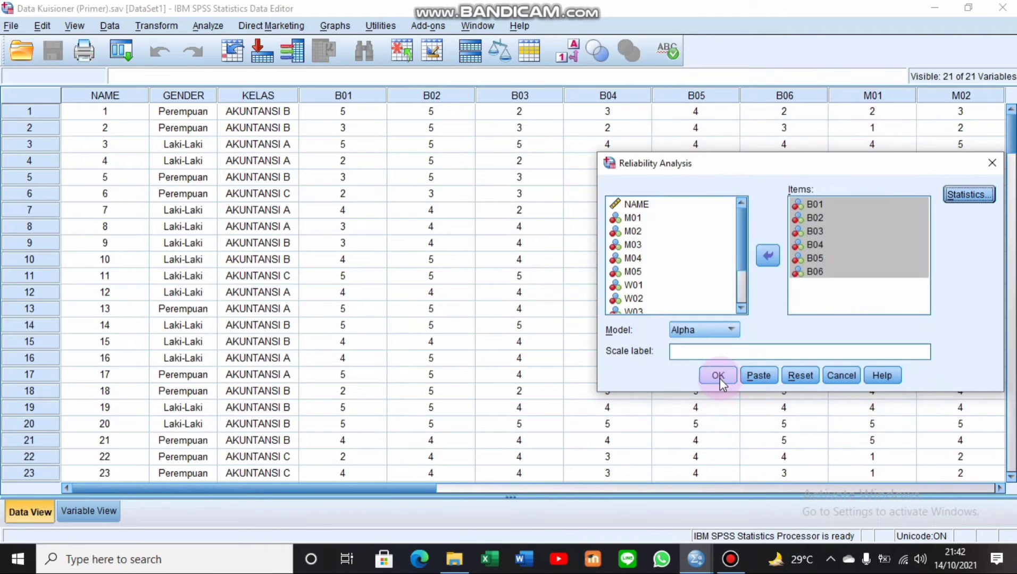
{"action": "left_click", "coordinate": [718, 376]}
Reopen the Reliability Analysis and remove B01 through B06 from its items
{"action": "left_click", "coordinate": [208, 26]}
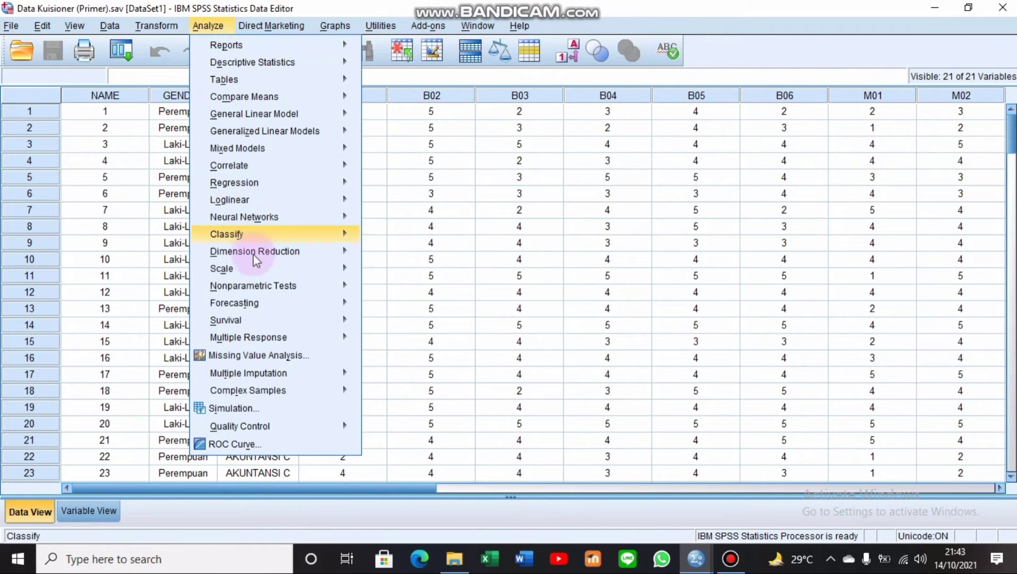
{"action": "mouse_move", "coordinate": [262, 280]}
{"action": "left_click", "coordinate": [389, 270]}
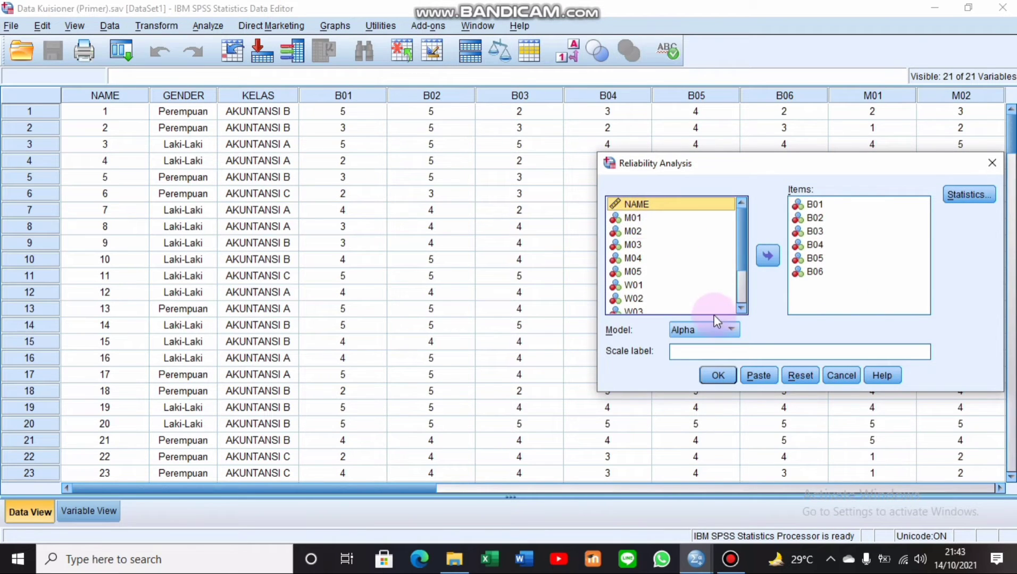
{"action": "left_click", "coordinate": [819, 208]}
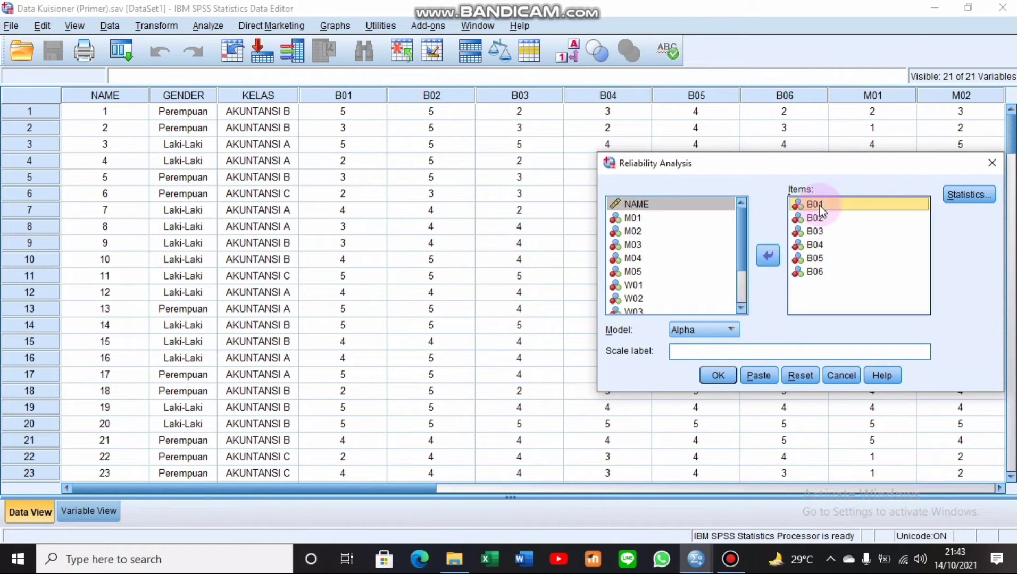
{"action": "left_click", "coordinate": [823, 271], "text": "shift"}
{"action": "left_click", "coordinate": [766, 257]}
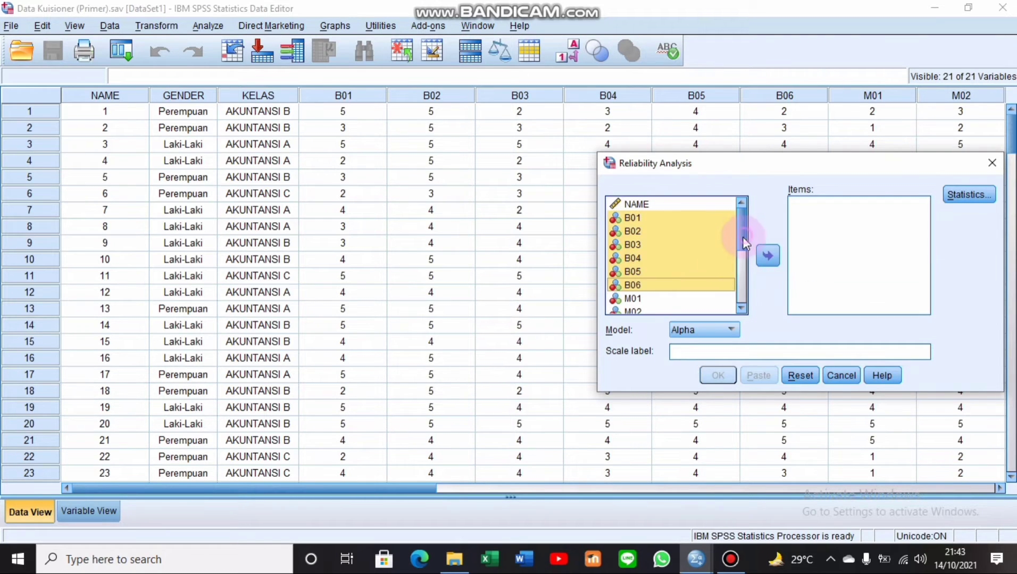
Add M01 through M05 as the items and run the reliability analysis with "Scale if item deleted" selected
{"action": "scroll", "coordinate": [741, 256], "scroll_direction": "down", "scroll_amount": 2}
{"action": "left_click", "coordinate": [699, 231]}
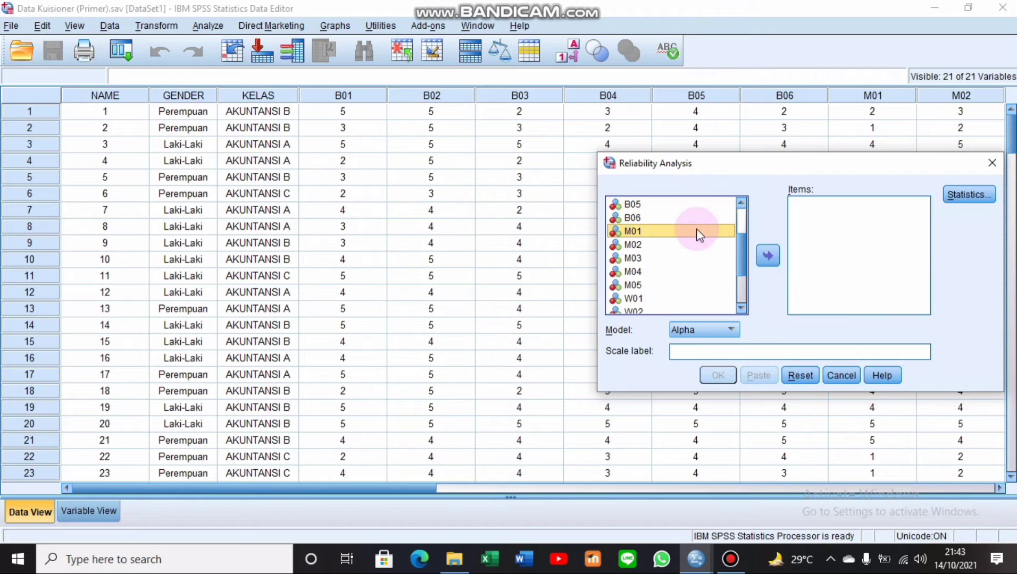
{"action": "left_click", "coordinate": [652, 285], "text": "shift"}
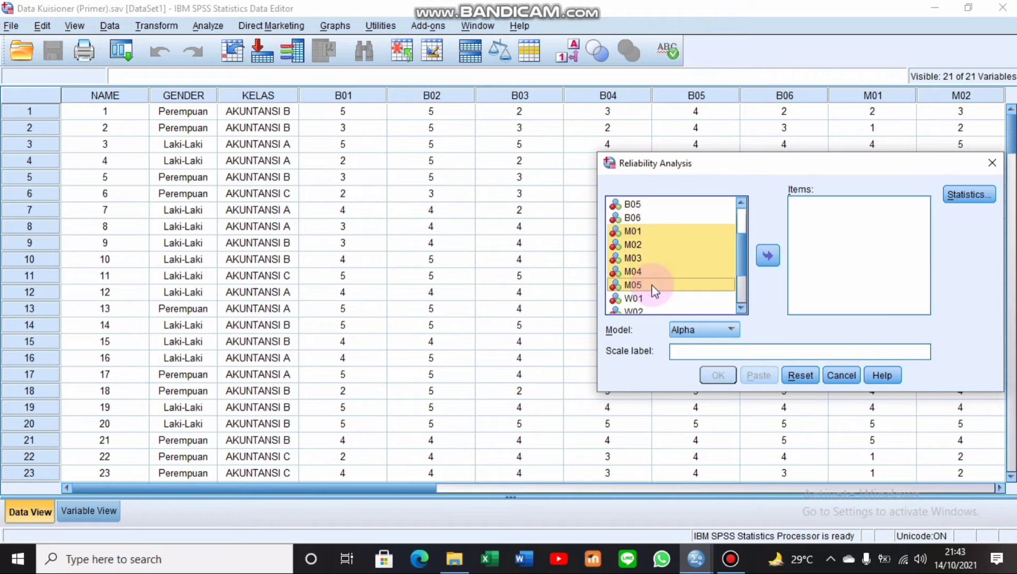
{"action": "left_click", "coordinate": [768, 256]}
{"action": "left_click", "coordinate": [988, 195]}
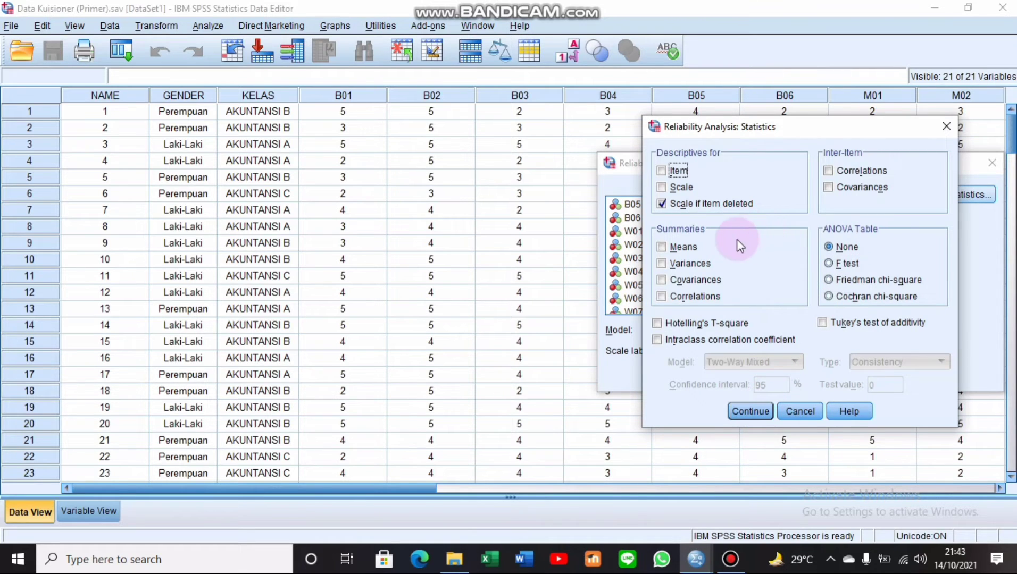
{"action": "left_click", "coordinate": [736, 413]}
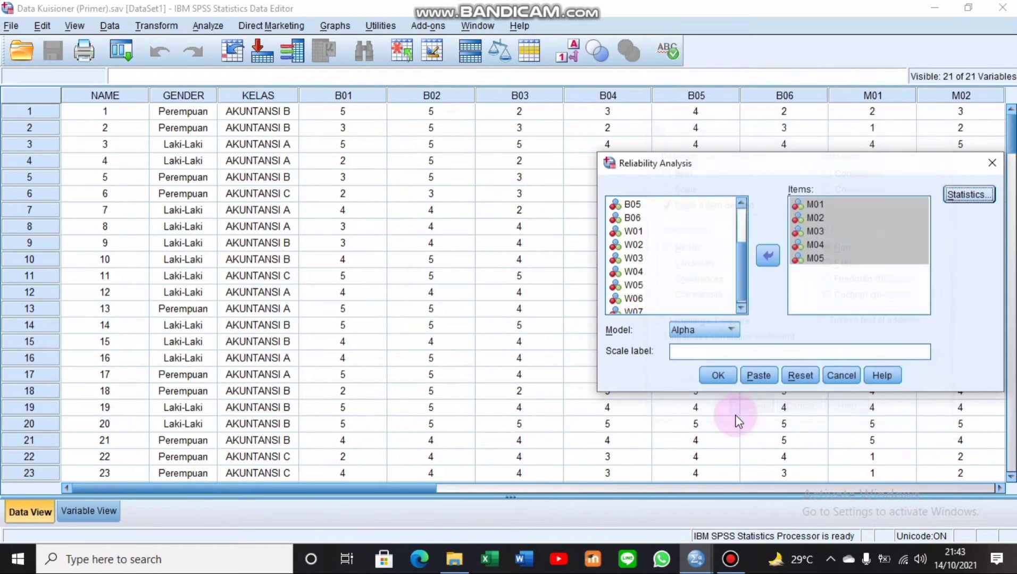
{"action": "left_click", "coordinate": [724, 375]}
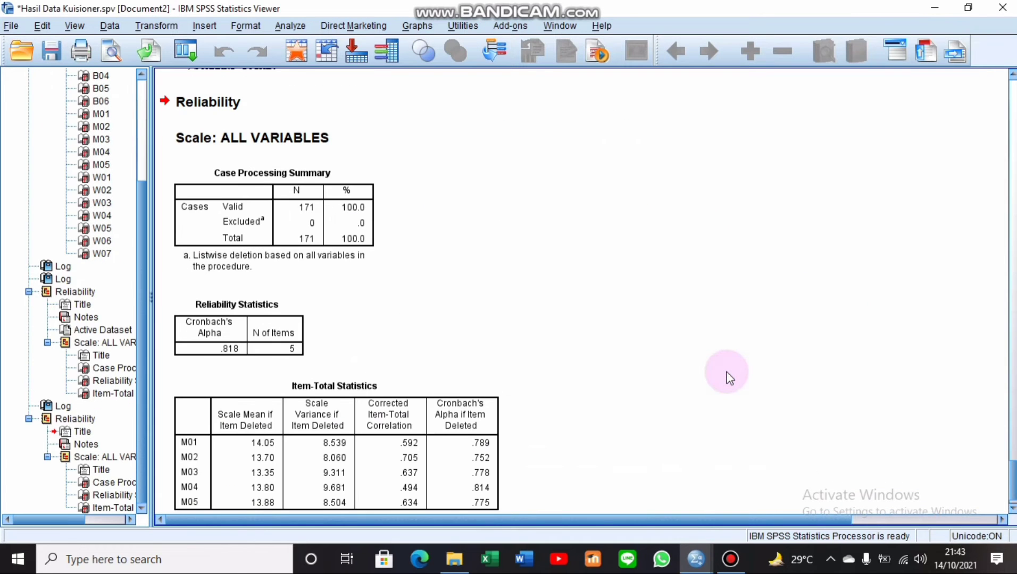
Return to the Data Editor, reopen the Reliability Analysis and remove M01 through M05 from its items
{"action": "mouse_move", "coordinate": [701, 557]}
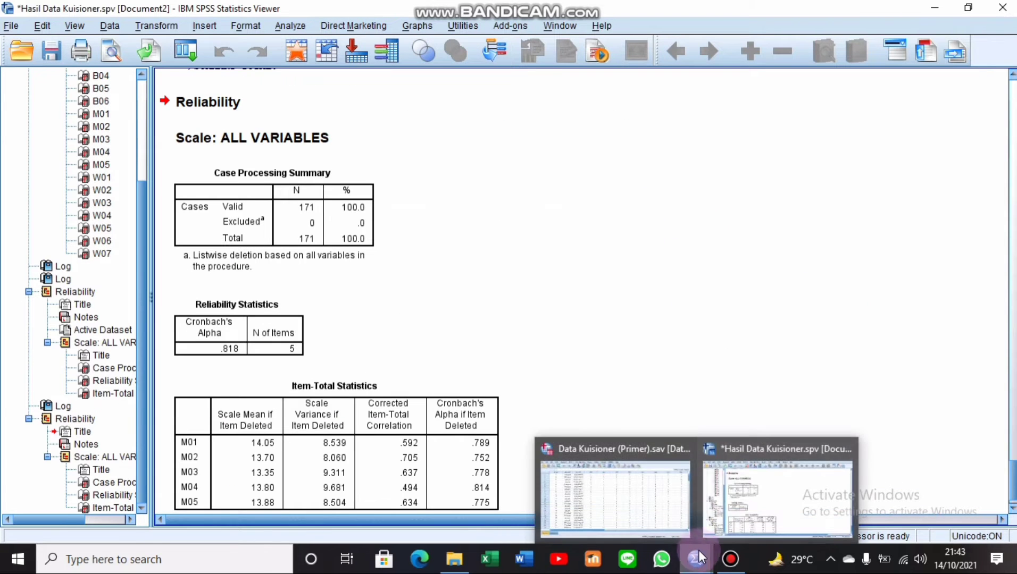
{"action": "left_click", "coordinate": [660, 484]}
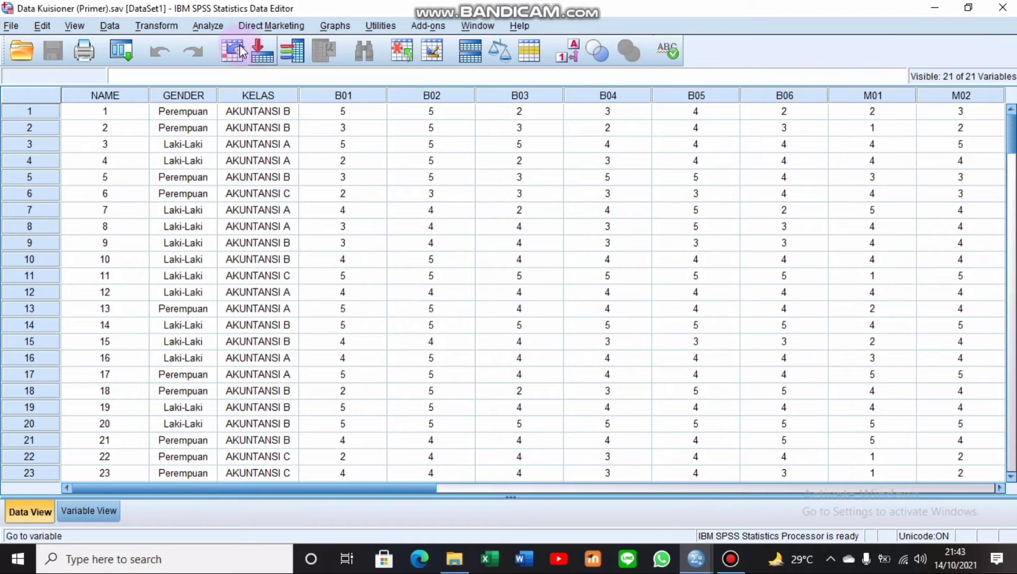
{"action": "left_click", "coordinate": [207, 26]}
{"action": "mouse_move", "coordinate": [260, 285]}
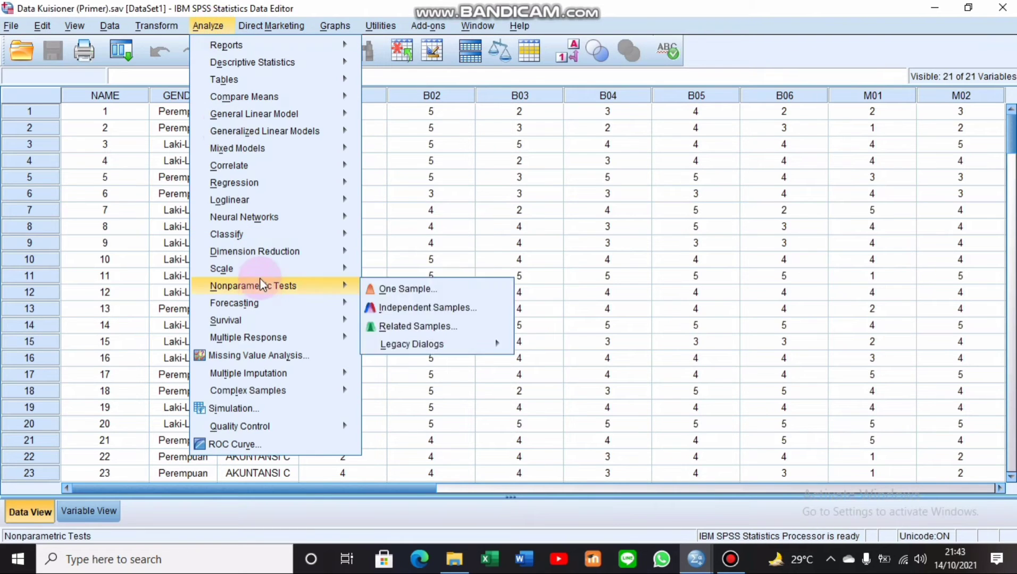
{"action": "mouse_move", "coordinate": [320, 269]}
{"action": "left_click", "coordinate": [375, 270]}
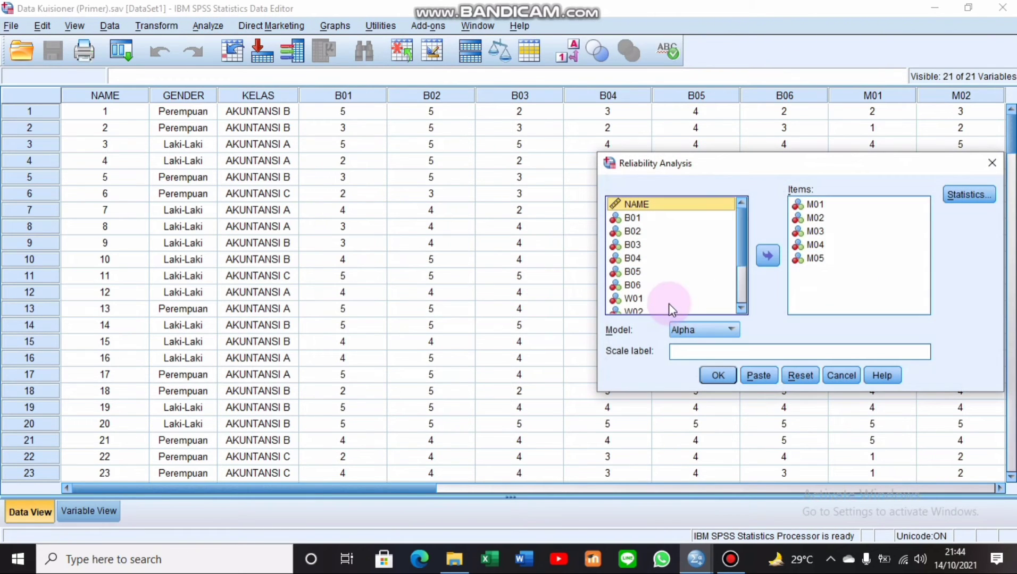
{"action": "left_click", "coordinate": [812, 205]}
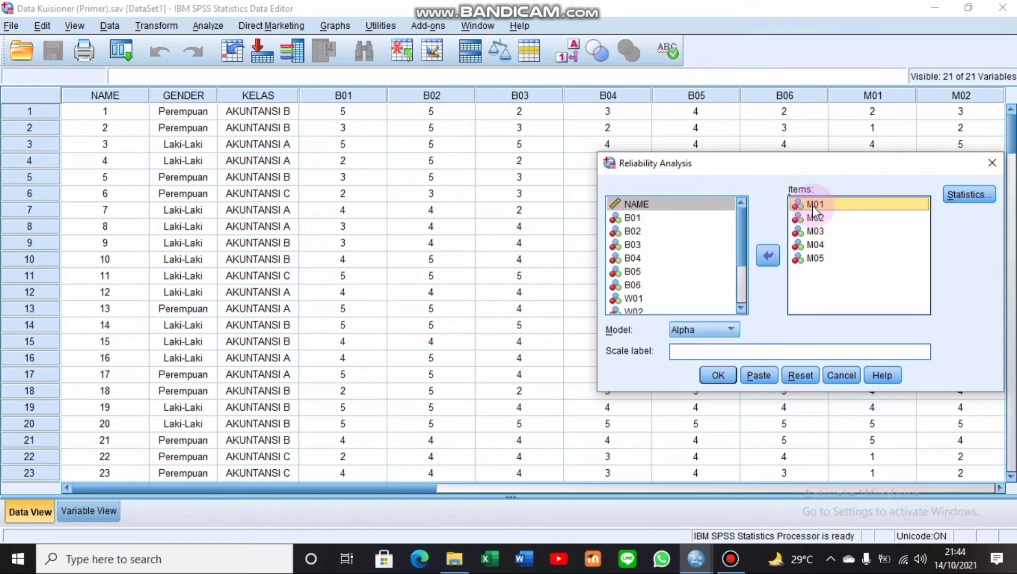
{"action": "left_click", "coordinate": [824, 258]}
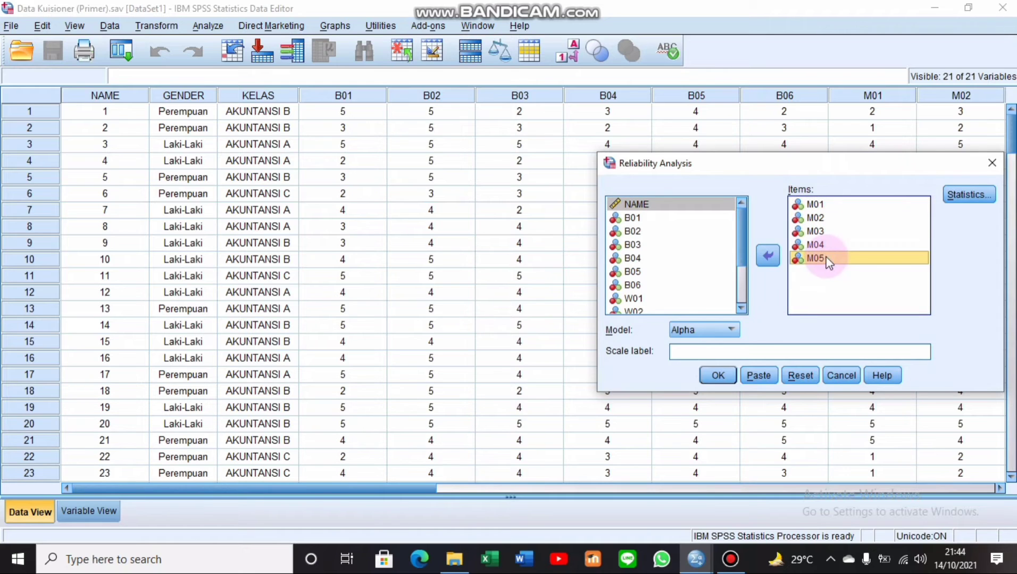
{"action": "left_click", "coordinate": [813, 207], "text": "shift"}
{"action": "left_click", "coordinate": [766, 258]}
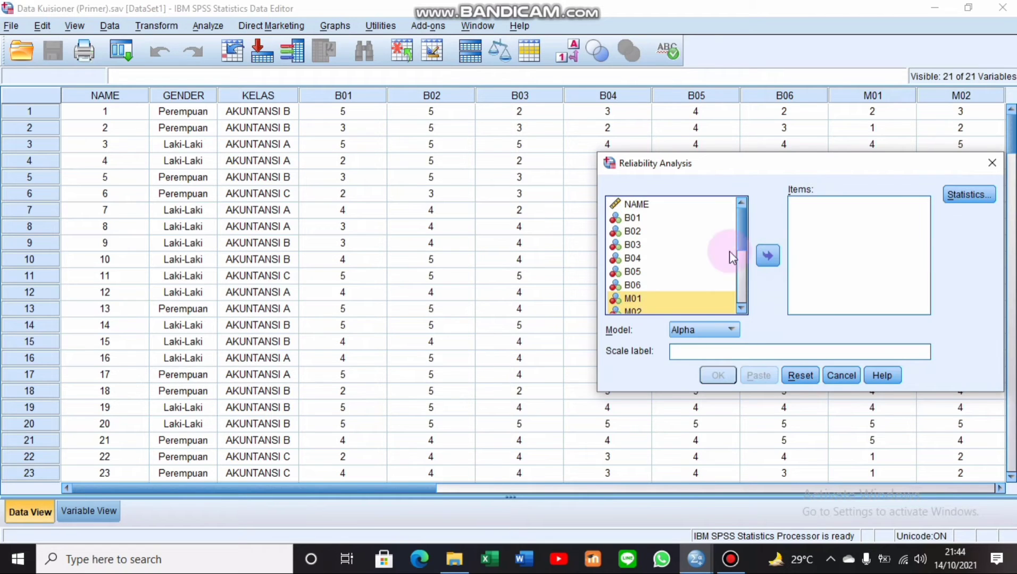
Add W01 through W07 as the items and run the reliability analysis with "Scale if item deleted" selected
{"action": "left_click_drag", "start_coordinate": [739, 229], "coordinate": [741, 287]}
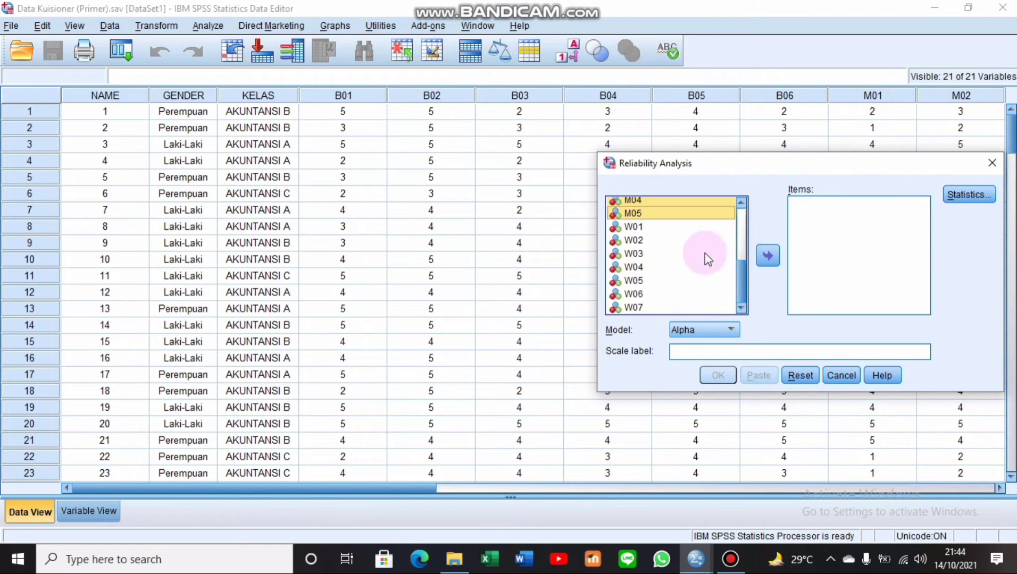
{"action": "left_click", "coordinate": [674, 228]}
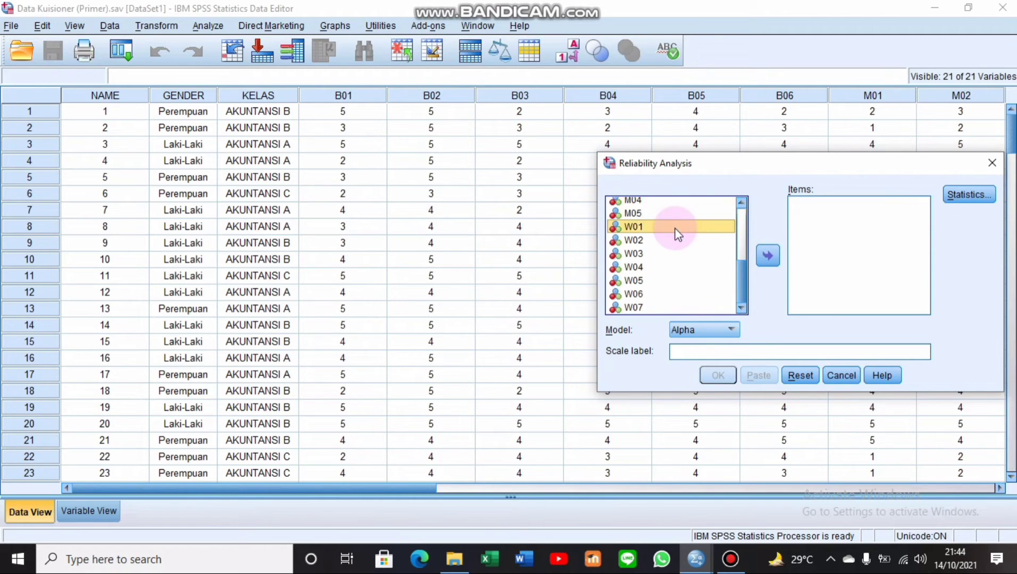
{"action": "left_click", "coordinate": [641, 308], "text": "shift"}
{"action": "left_click", "coordinate": [765, 266]}
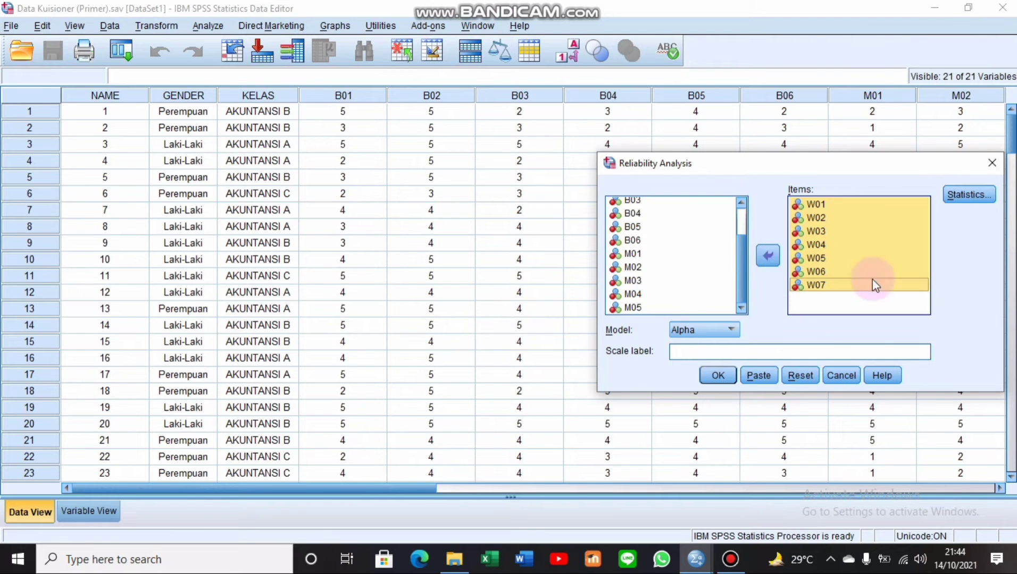
{"action": "left_click", "coordinate": [969, 195]}
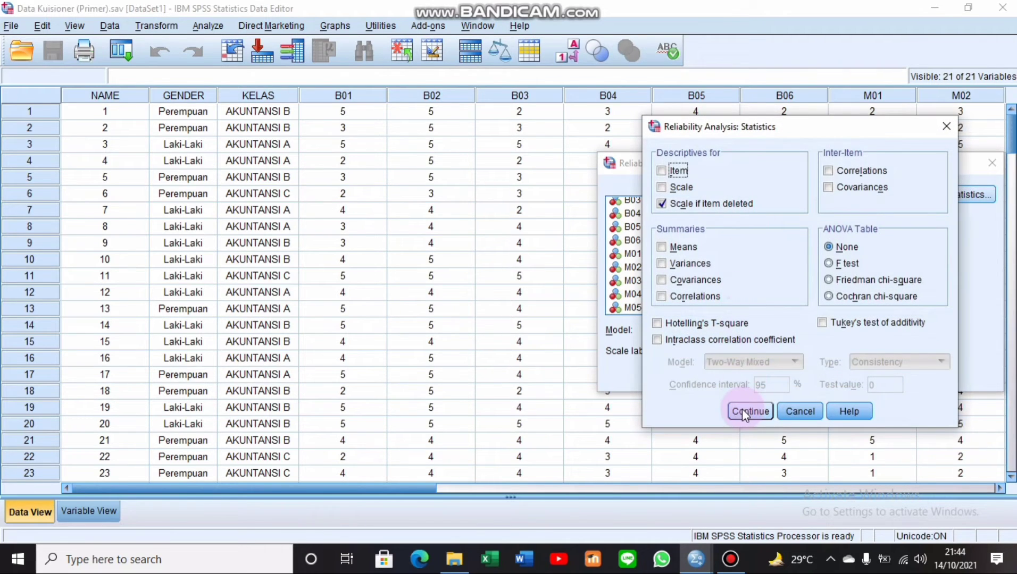
{"action": "left_click", "coordinate": [750, 409]}
{"action": "left_click", "coordinate": [718, 376]}
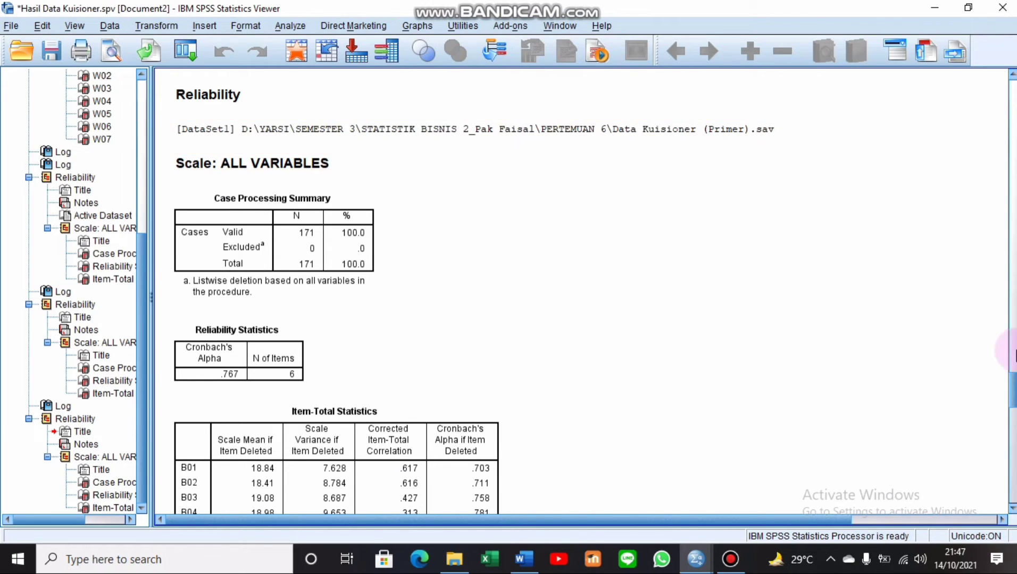
Examine the Reliability Statistics and Item-Total Statistics tables for the B, M and W item groups in the output
{"action": "scroll", "coordinate": [1013, 380], "scroll_direction": "down", "scroll_amount": 2}
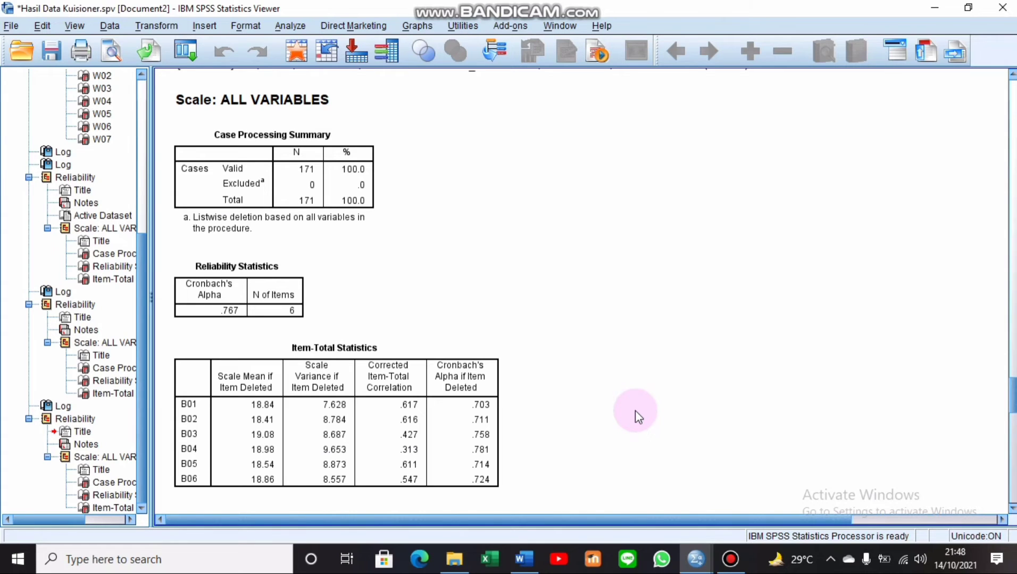
{"action": "left_click", "coordinate": [372, 367]}
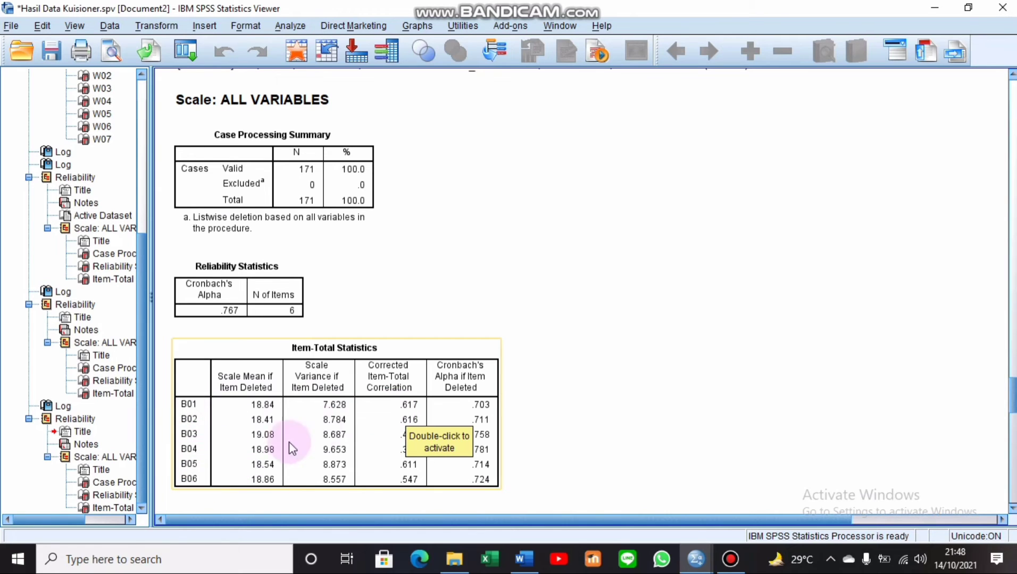
{"action": "left_click", "coordinate": [447, 414]}
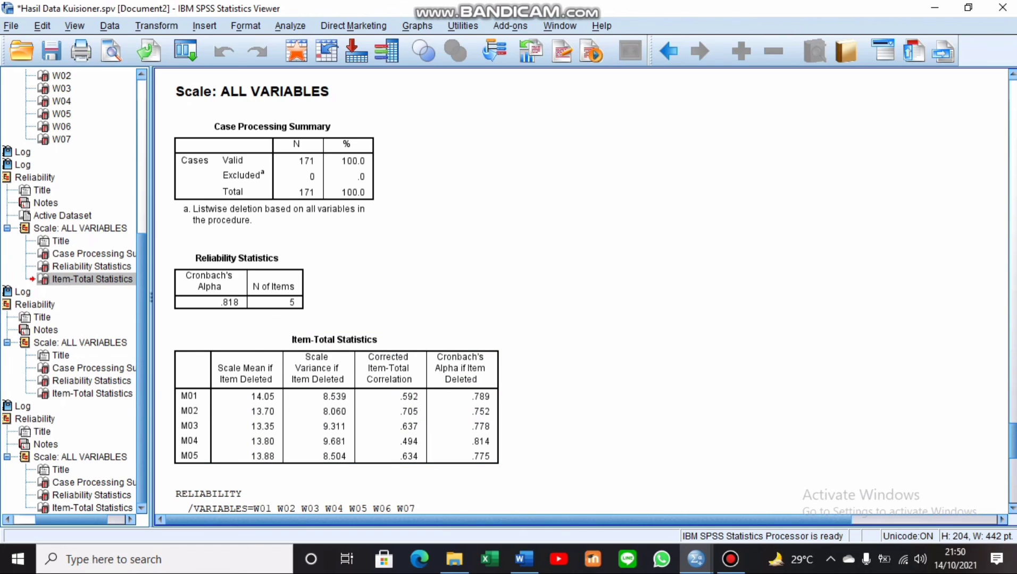
{"action": "scroll", "coordinate": [590, 291], "scroll_direction": "down", "scroll_amount": 10}
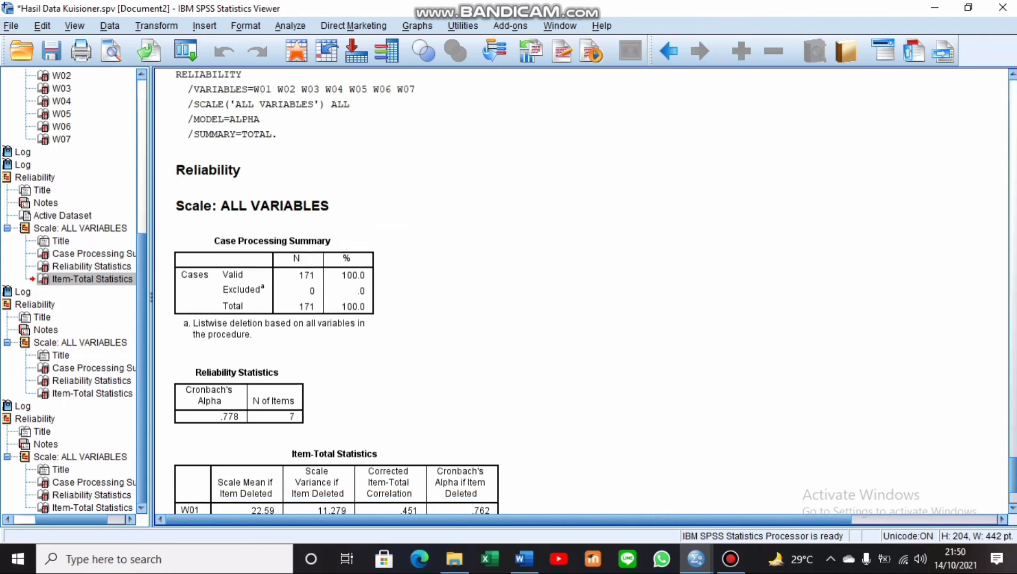
{"action": "scroll", "coordinate": [590, 292], "scroll_direction": "down", "scroll_amount": 3}
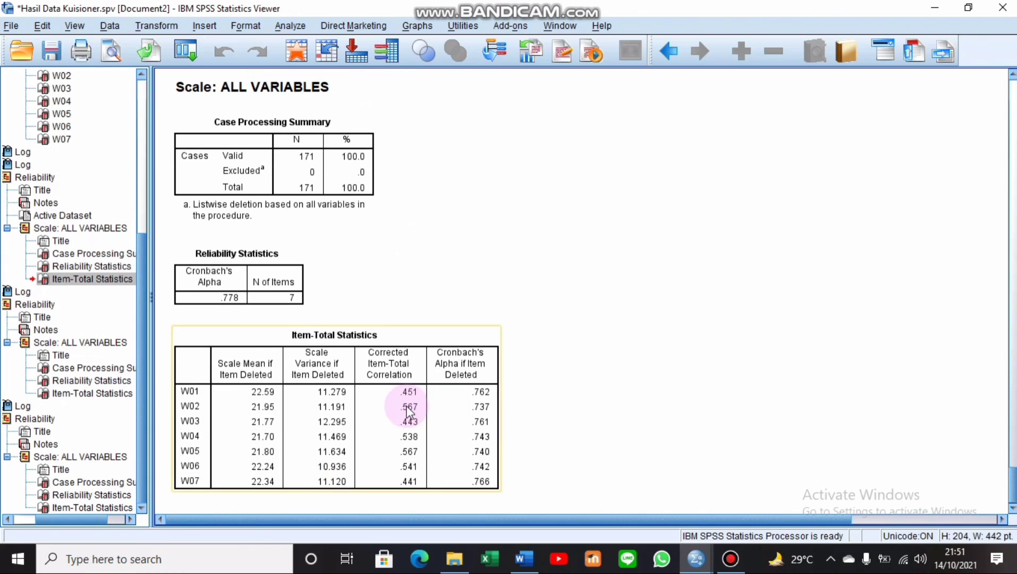